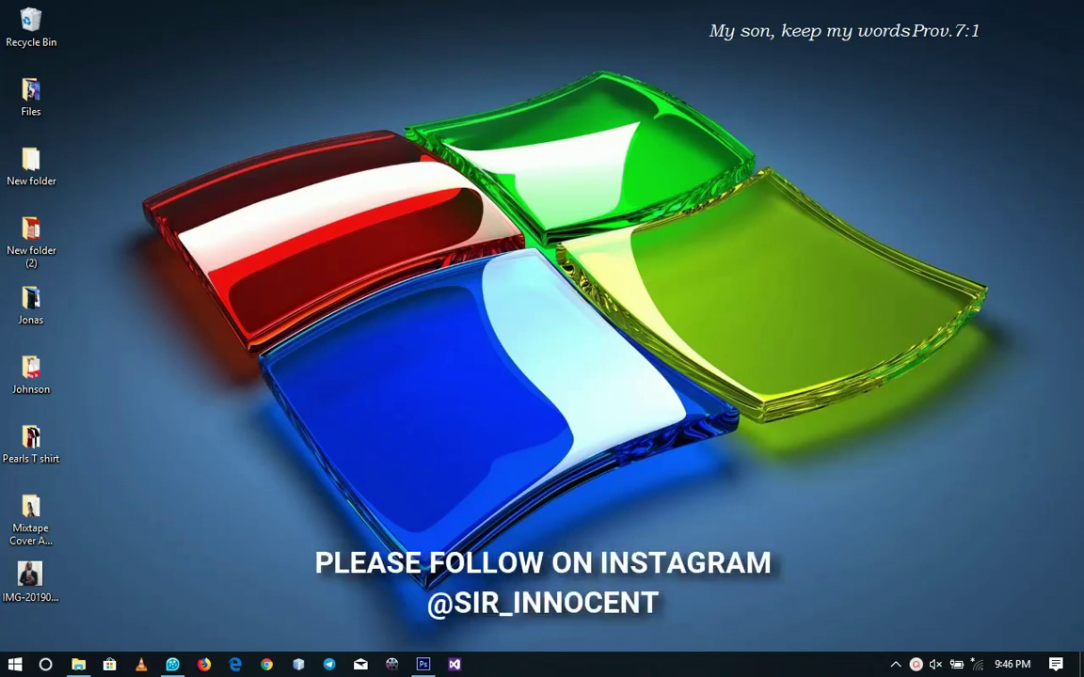
# Open the mirror-selfie photo IMG-20190328-WA0007.png from the desktop in Photoshop
pyautogui.click(422, 664)
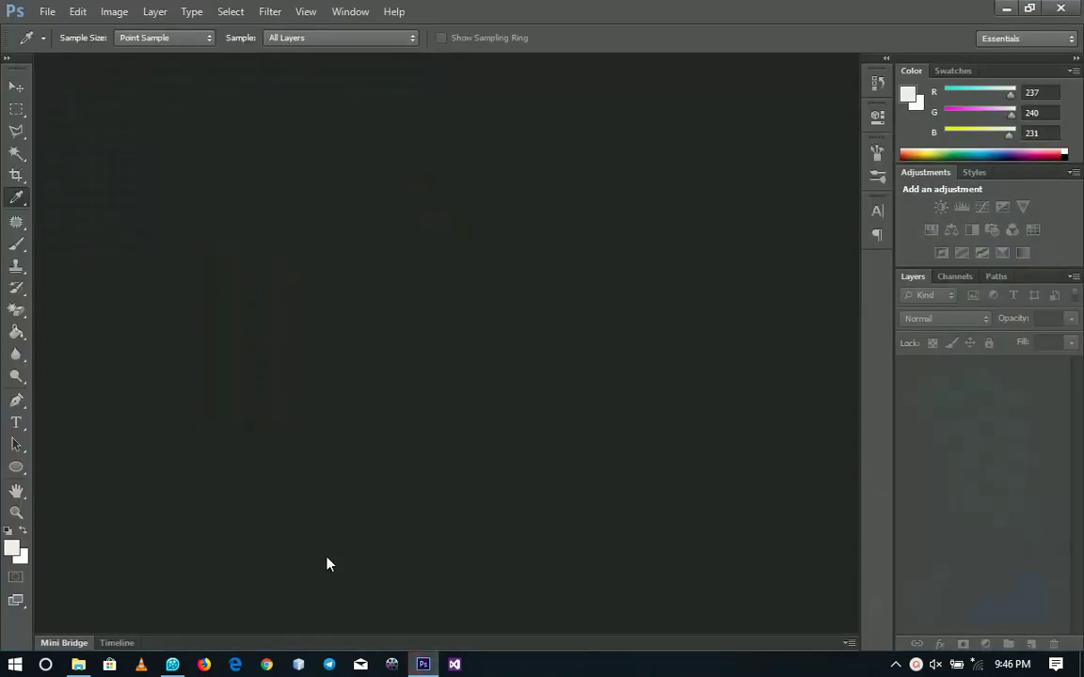
pyautogui.click(423, 662)
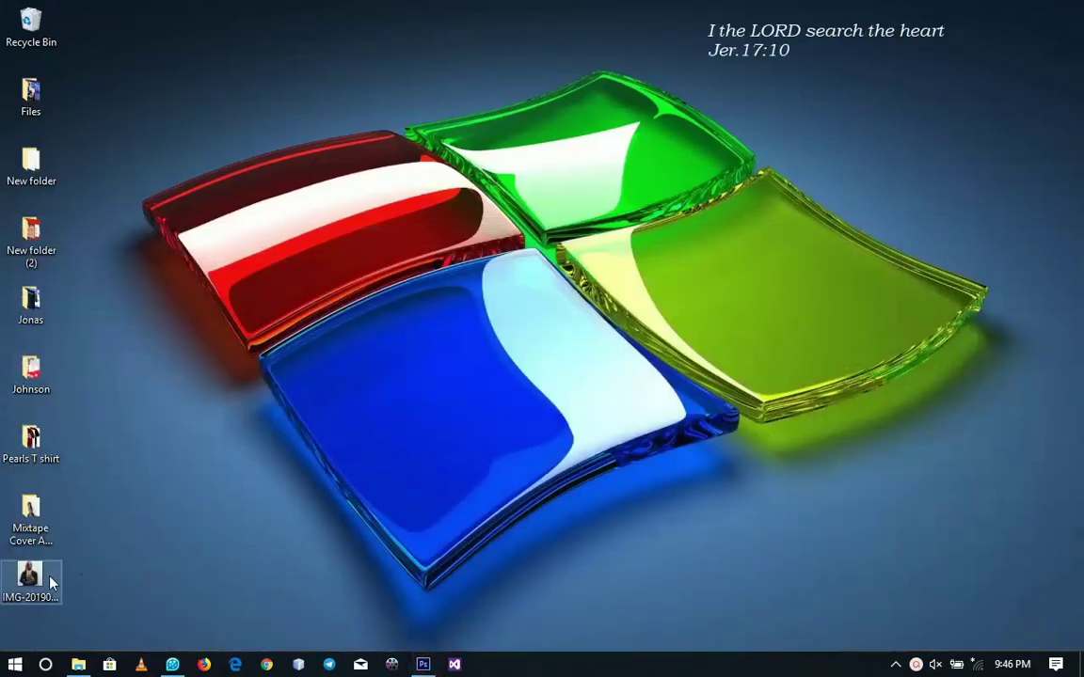
pyautogui.moveTo(29, 576); pyautogui.dragTo(485, 513)
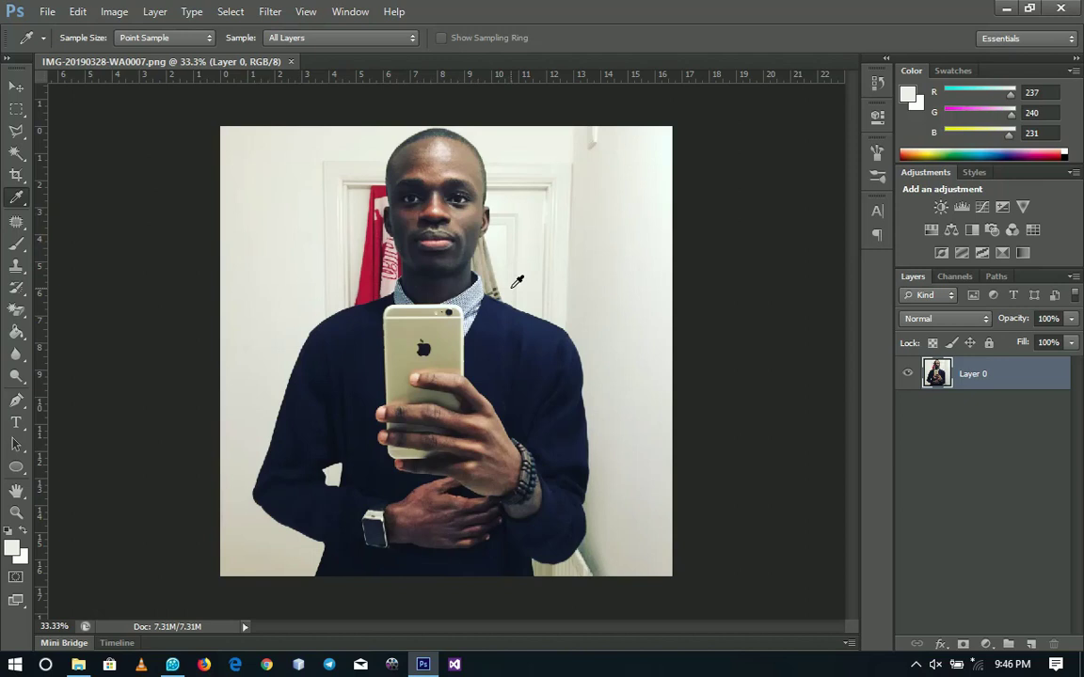
# Start a Polygonal Lasso outline along the sweater shoulder, from the lower outer corner of the beige towel towards the shirt collar
pyautogui.hotkey('ctrl', '+')
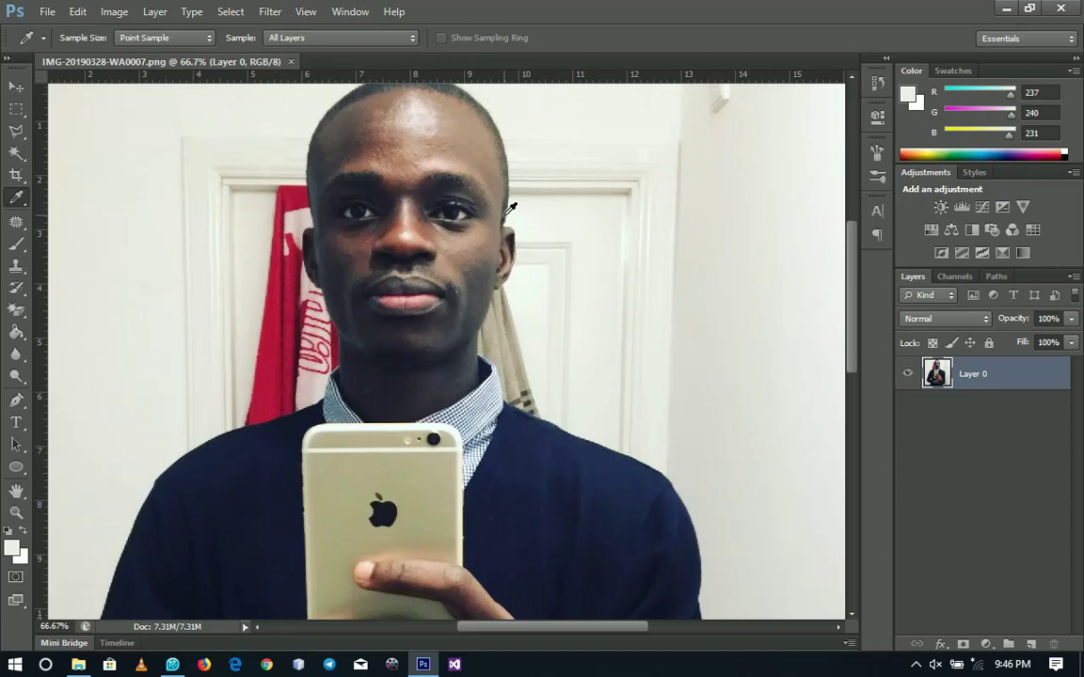
pyautogui.hotkey('ctrl', '+')
pyautogui.press('z')
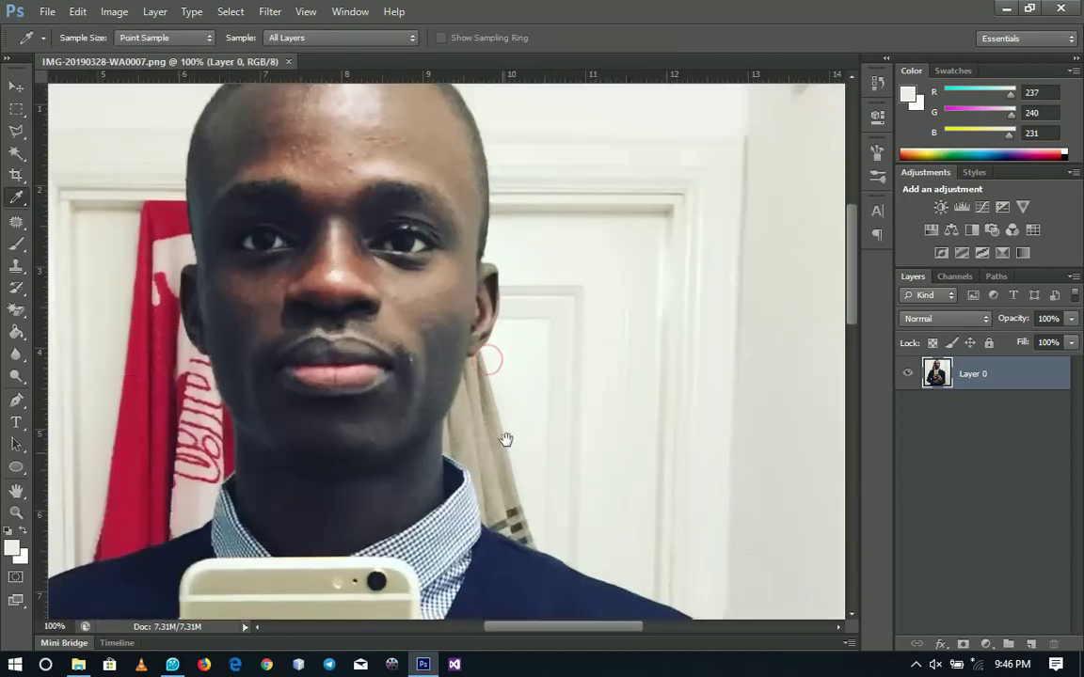
pyautogui.moveTo(505, 440); pyautogui.dragTo(536, 383)
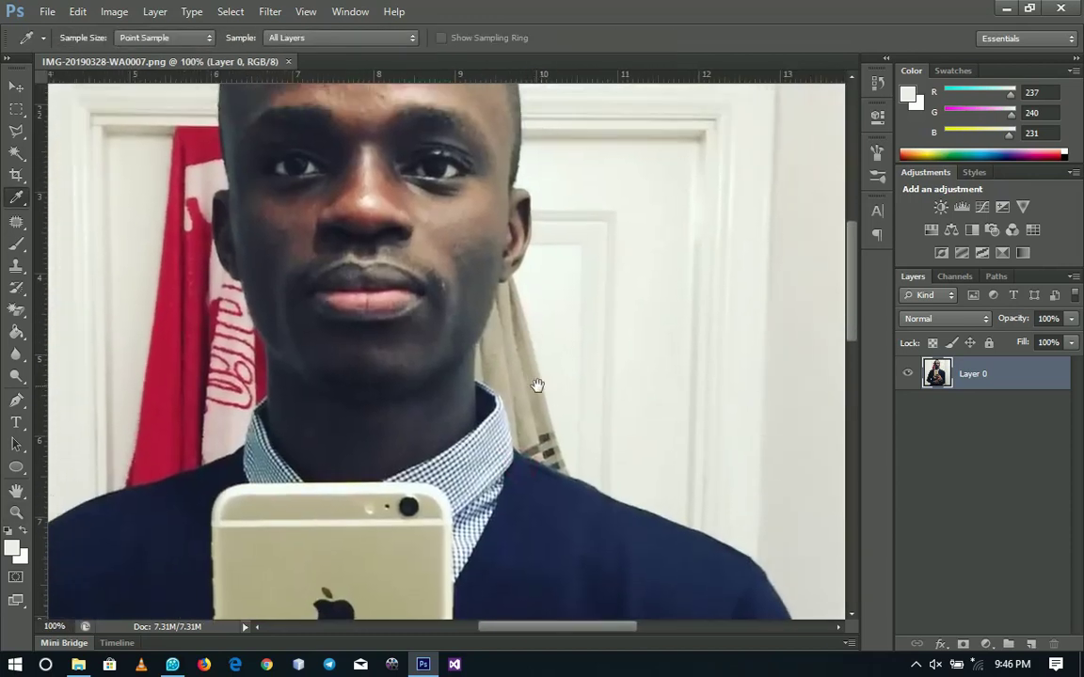
pyautogui.click(16, 130)
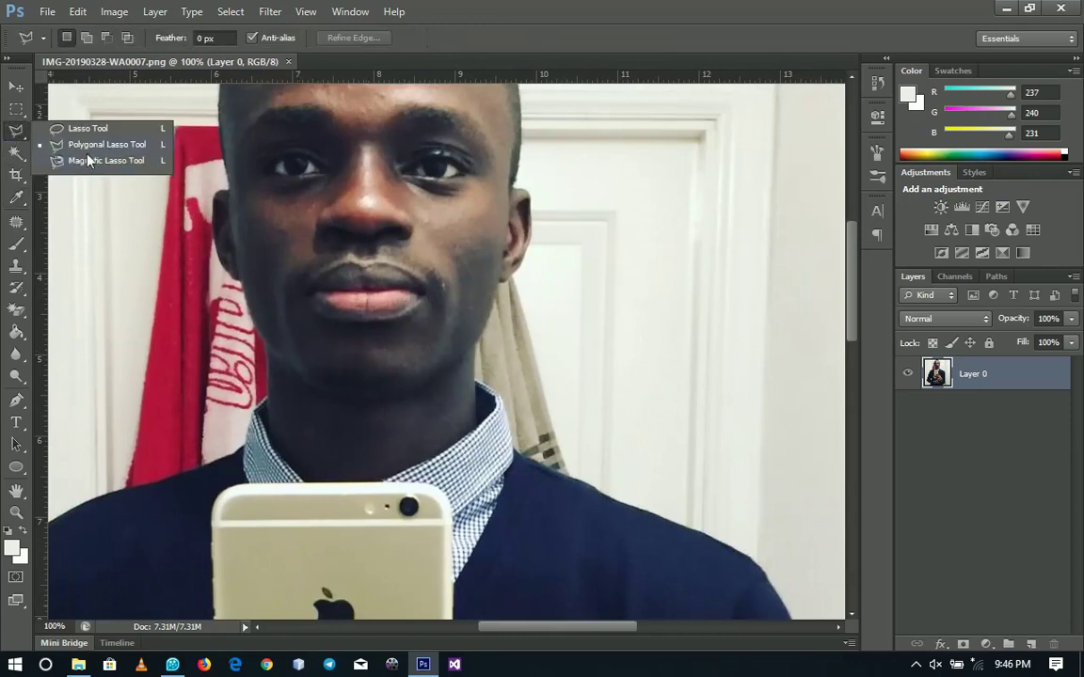
pyautogui.click(86, 146)
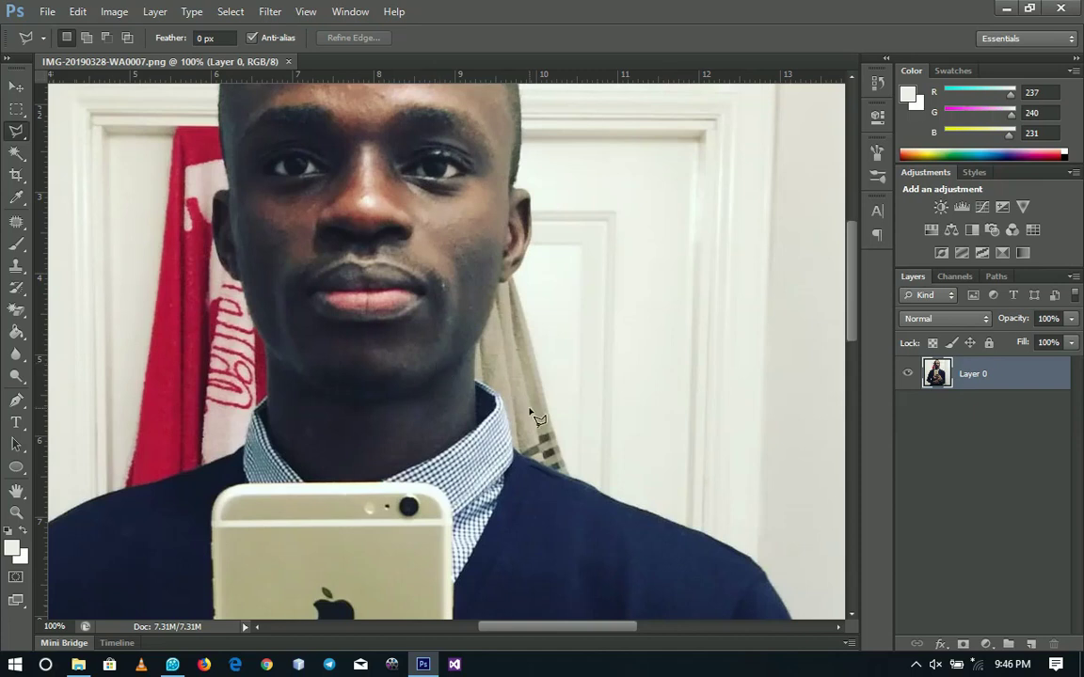
pyautogui.press('z')
pyautogui.click(518, 452)
pyautogui.press('l')
pyautogui.moveTo(567, 456)
pyautogui.mouseDown()
pyautogui.moveTo(587, 417)
pyautogui.moveTo(570, 415)
pyautogui.mouseUp()
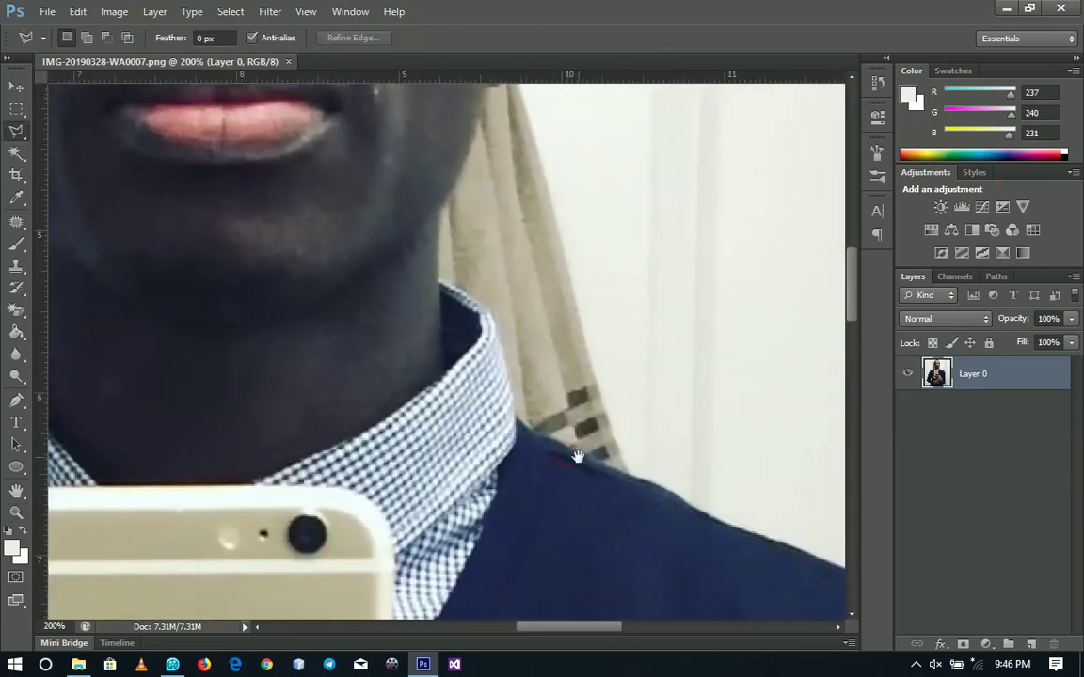
pyautogui.hotkey('ctrl', 'space')
pyautogui.click(633, 478)
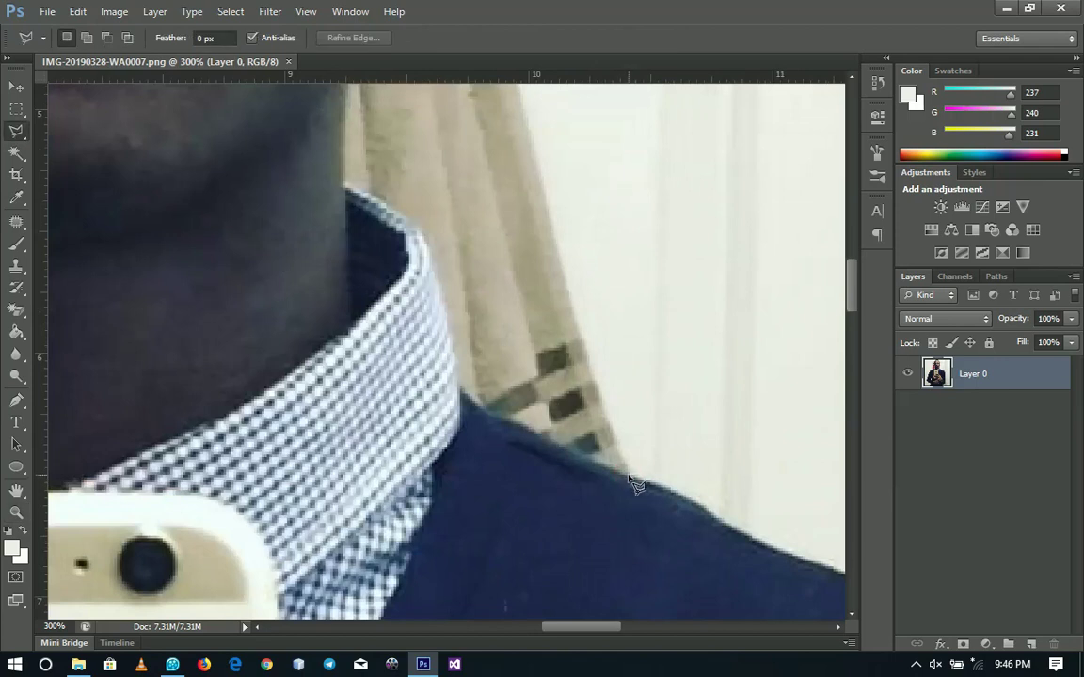
pyautogui.click(629, 476)
pyautogui.click(528, 431)
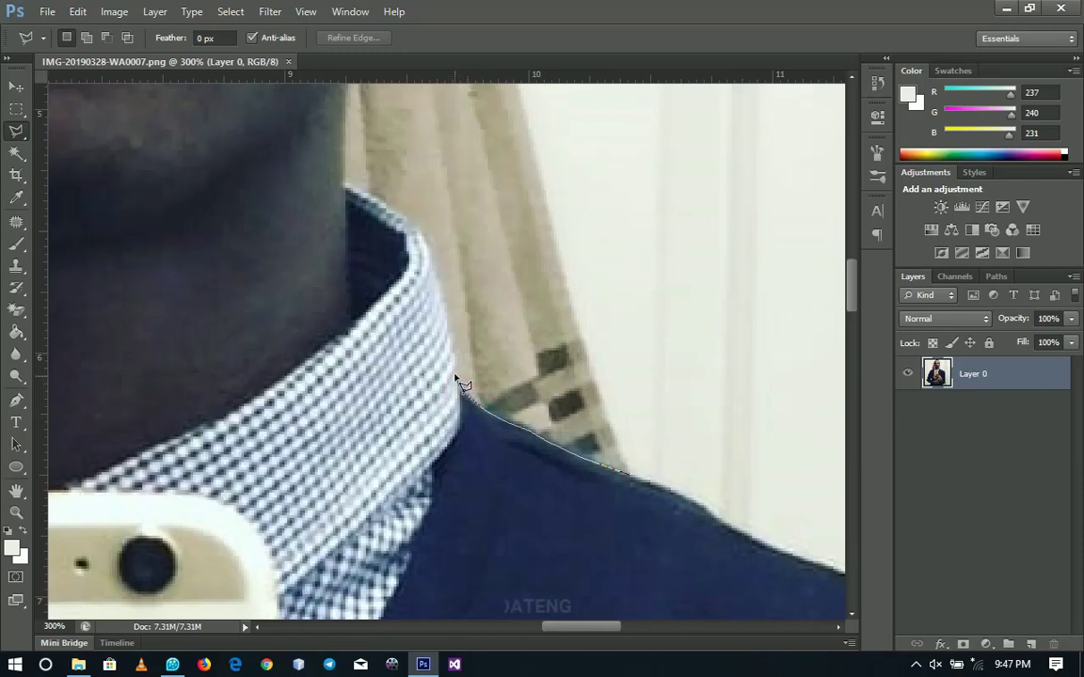
# Continue the lasso outline up the shirt collar, the neck and the jaw edge to just below the ear
pyautogui.click(447, 324)
pyautogui.click(420, 233)
pyautogui.moveTo(414, 228); pyautogui.dragTo(461, 327)
pyautogui.click(420, 295)
pyautogui.click(392, 285)
pyautogui.click(392, 217)
pyautogui.scroll(3, 401, 245)
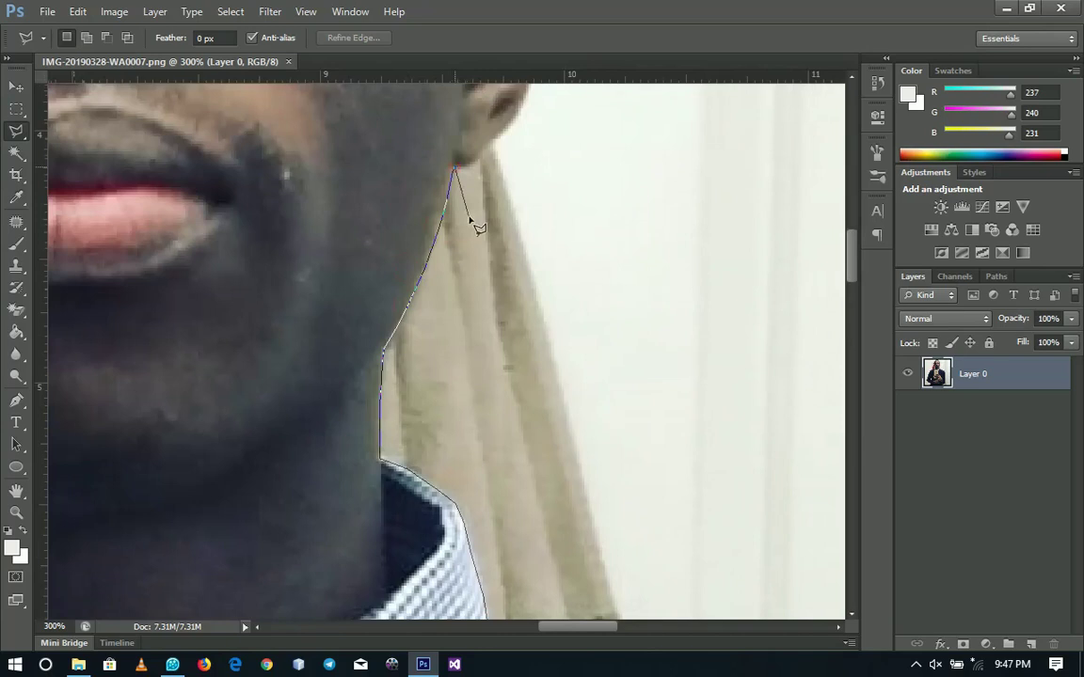
# Run the outline down the door just outside the beige towel and close the selection at the shoulder
pyautogui.click(493, 145)
pyautogui.click(593, 310)
pyautogui.moveTo(614, 411); pyautogui.dragTo(537, 166)
pyautogui.click(594, 514)
pyautogui.moveTo(591, 494); pyautogui.dragTo(567, 532)
pyautogui.scroll(1, 568, 531)
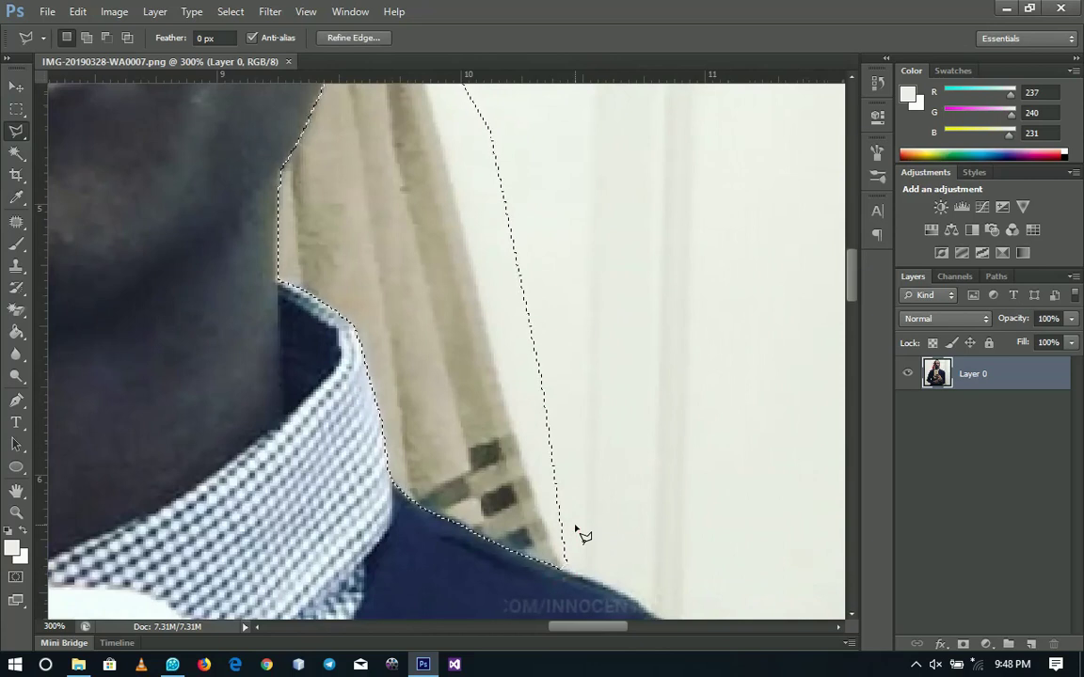
pyautogui.moveTo(538, 436); pyautogui.dragTo(541, 484)
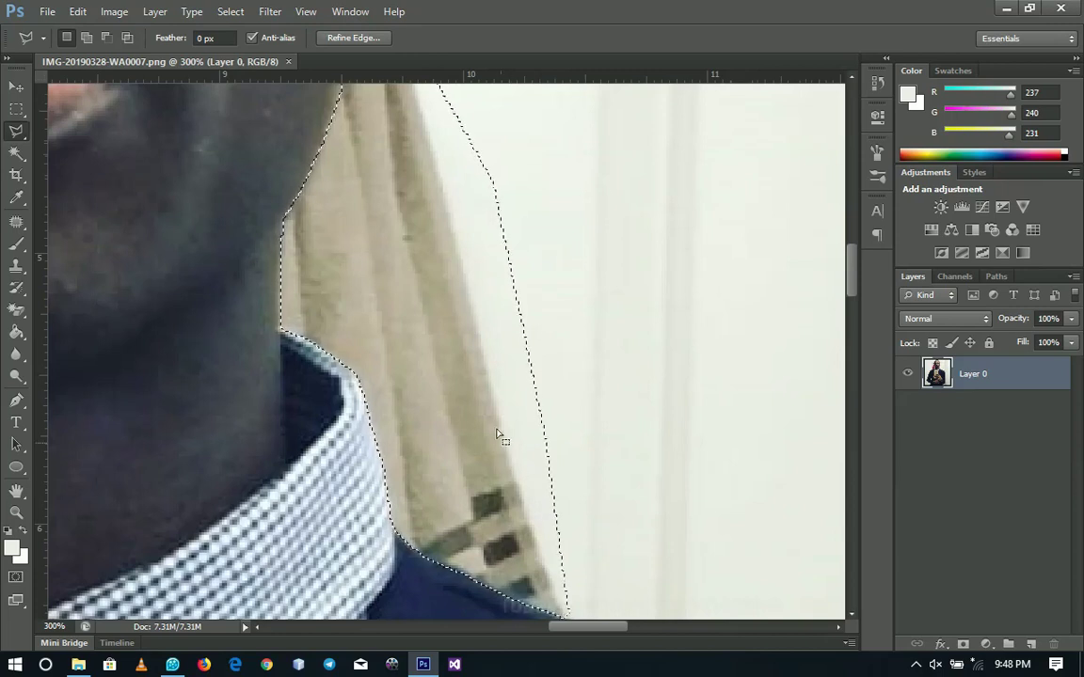
# Fill the selected towel area with the door colour e8eee4 sampled beside it, and deselect
pyautogui.rightClick(477, 378)
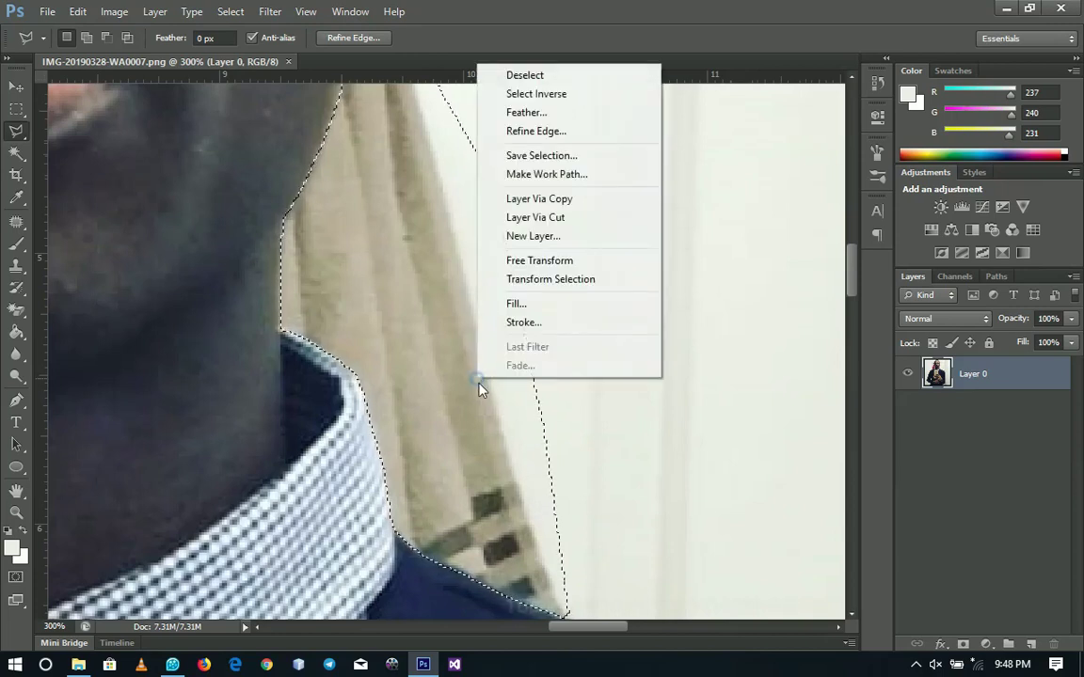
pyautogui.click(496, 308)
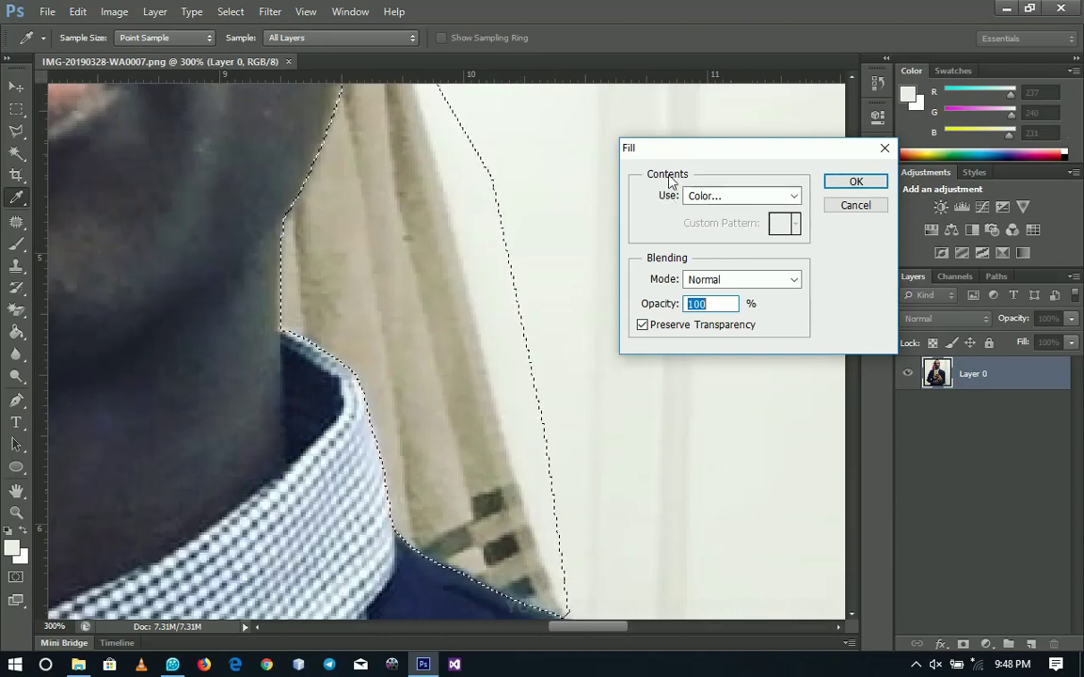
pyautogui.click(731, 193)
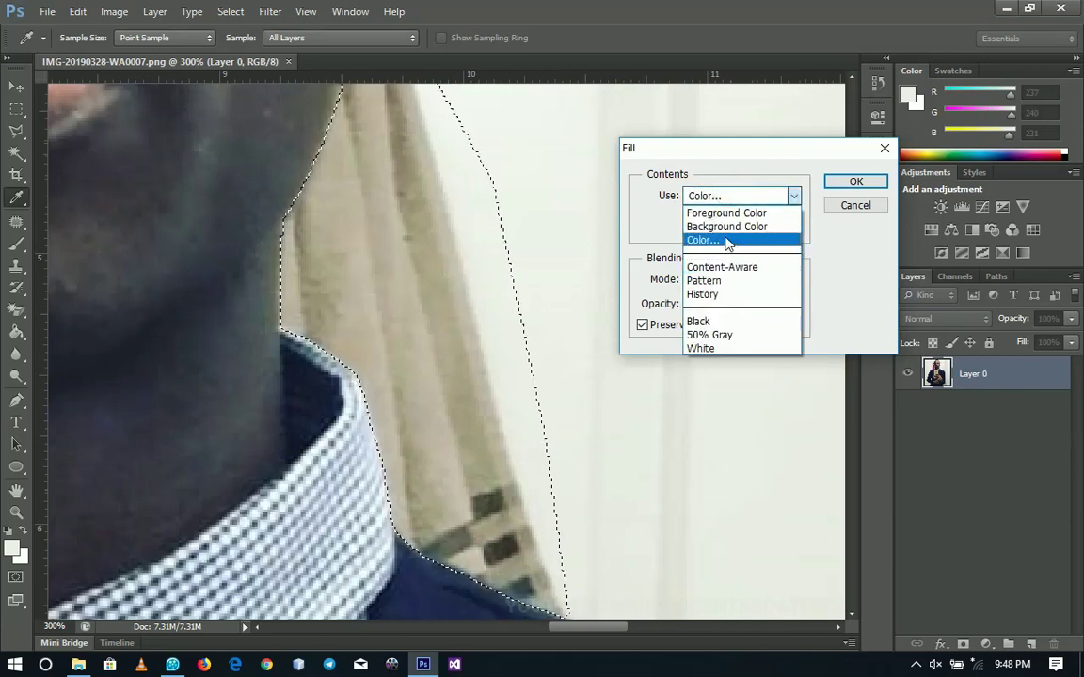
pyautogui.click(731, 243)
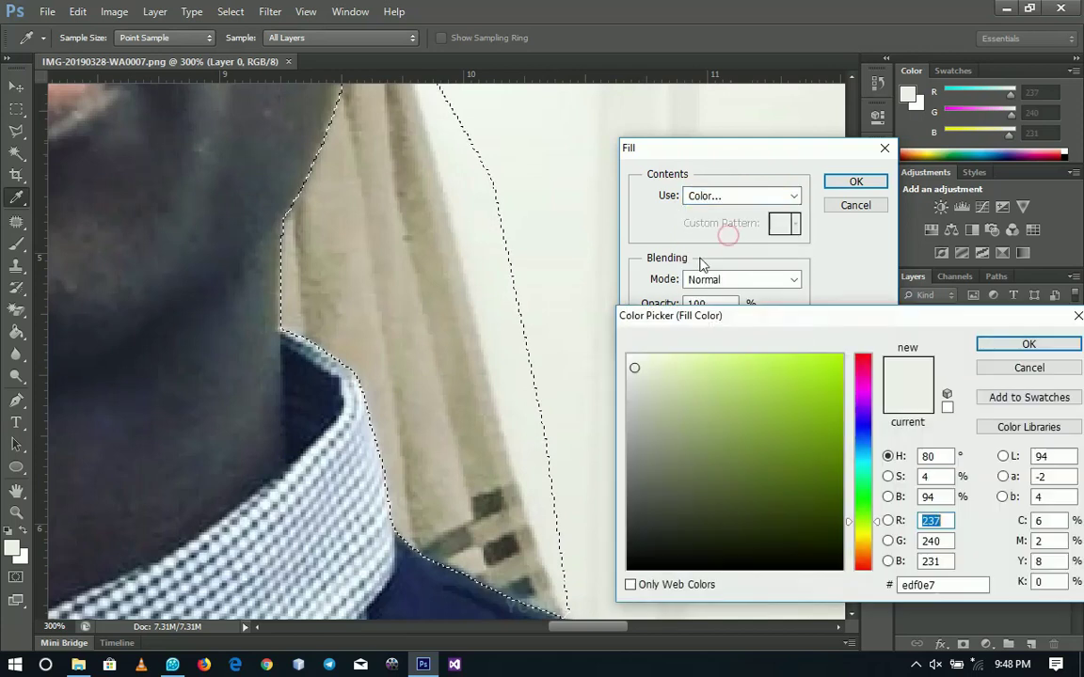
pyautogui.click(556, 505)
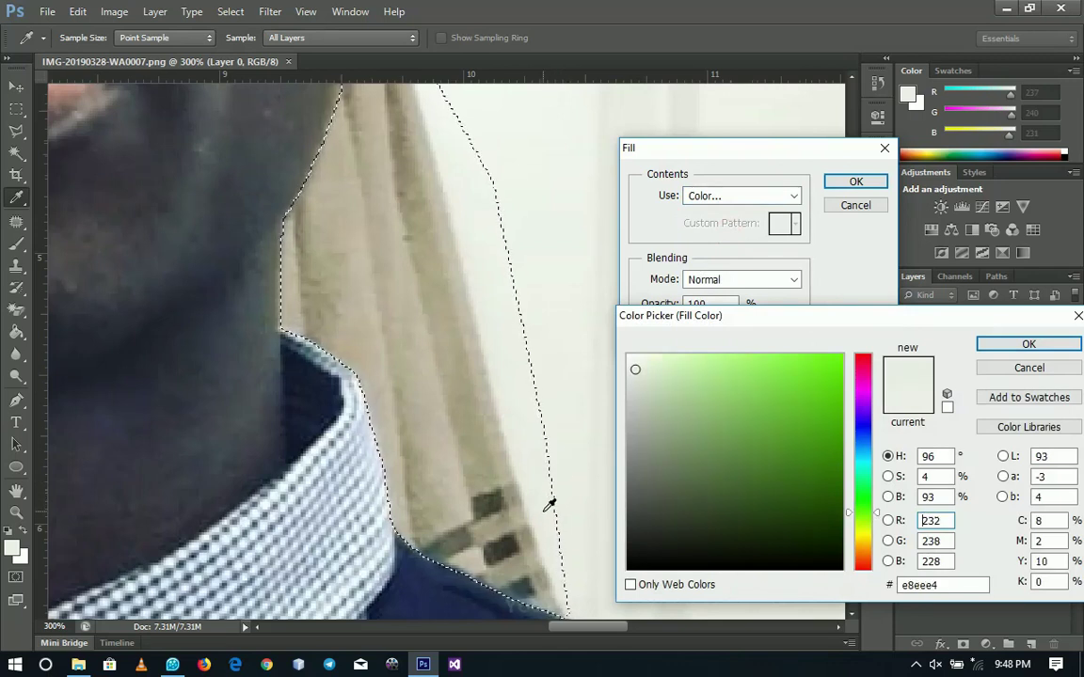
pyautogui.click(1024, 345)
pyautogui.click(855, 182)
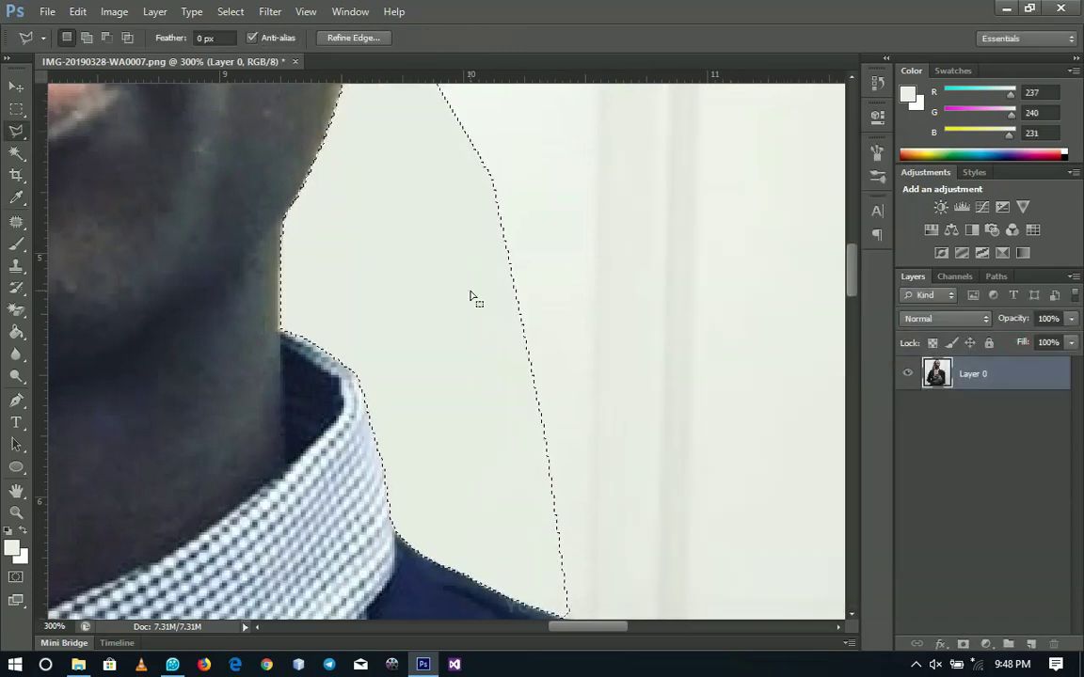
pyautogui.hotkey('ctrl', 'd')
# Reselect the filled area, fill it with colour edf0e7 sampled from the foreground colour, and deselect
pyautogui.hotkey('ctrl', 'space')
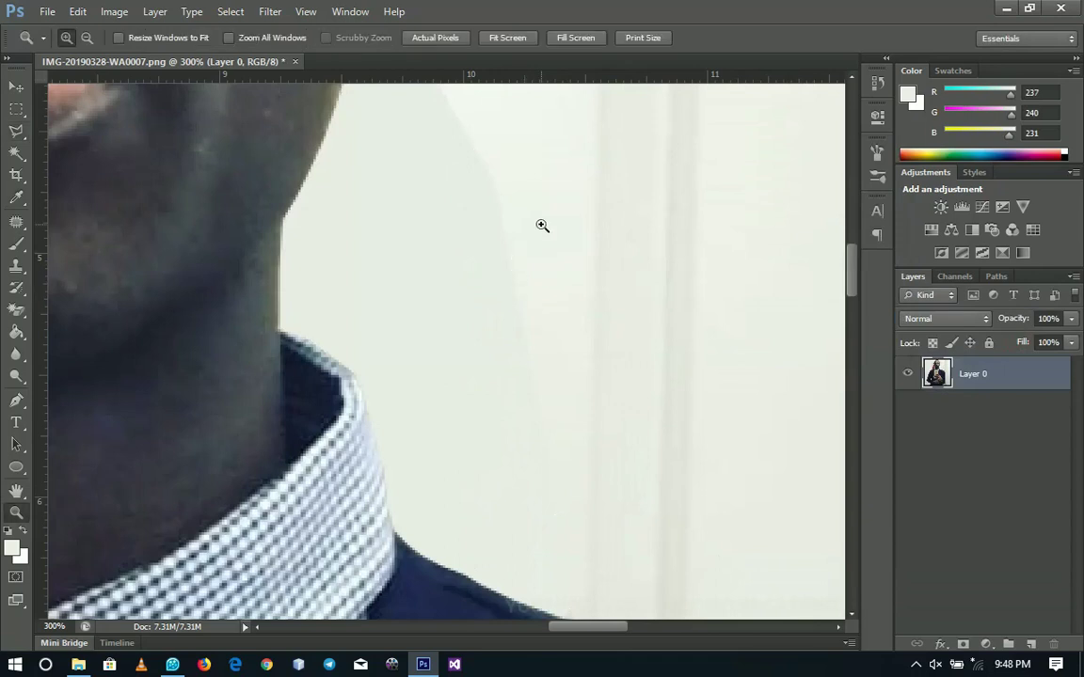
pyautogui.keyDown('ctrl'); pyautogui.click(542, 225); pyautogui.keyUp('ctrl')
pyautogui.moveTo(547, 273); pyautogui.dragTo(540, 342)
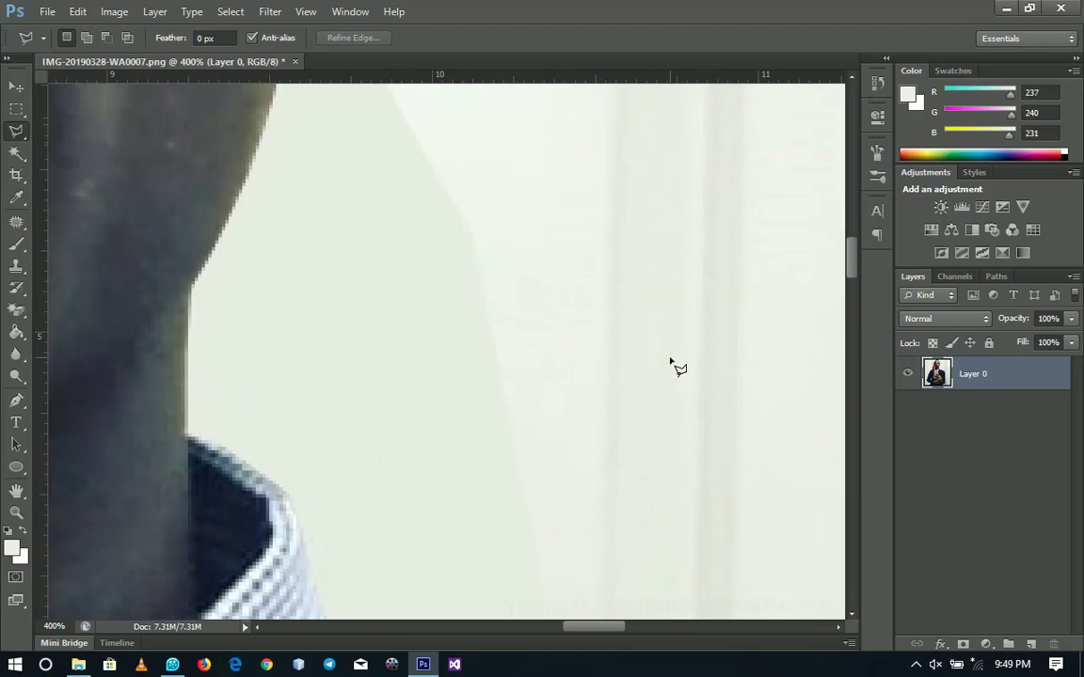
pyautogui.press('Return')
pyautogui.rightClick(478, 344)
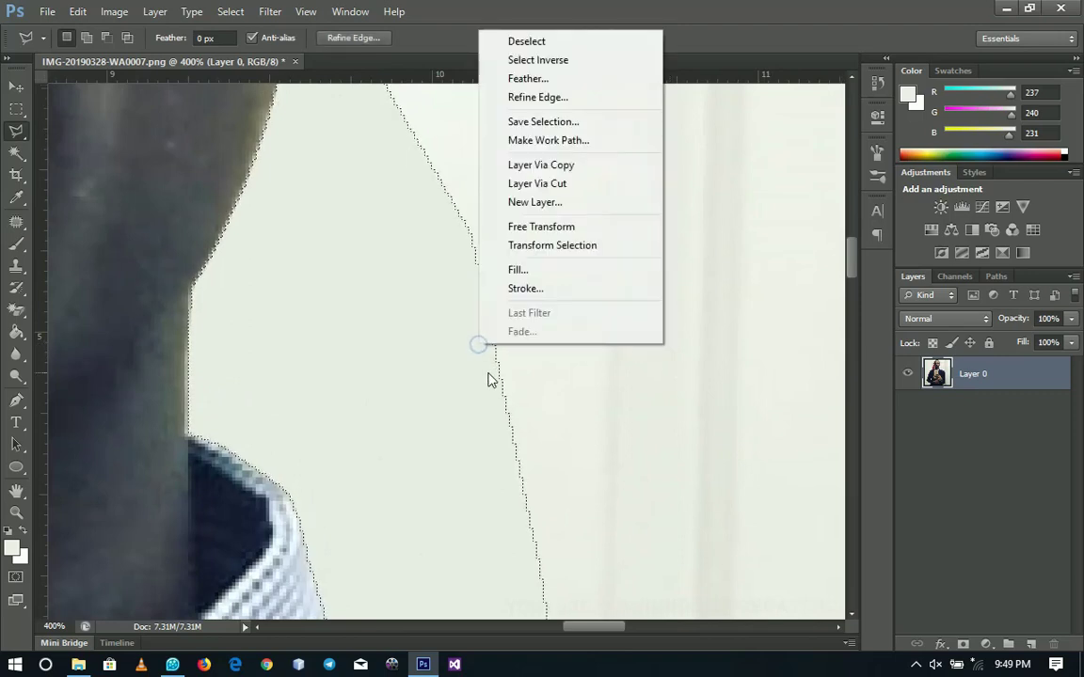
pyautogui.click(517, 270)
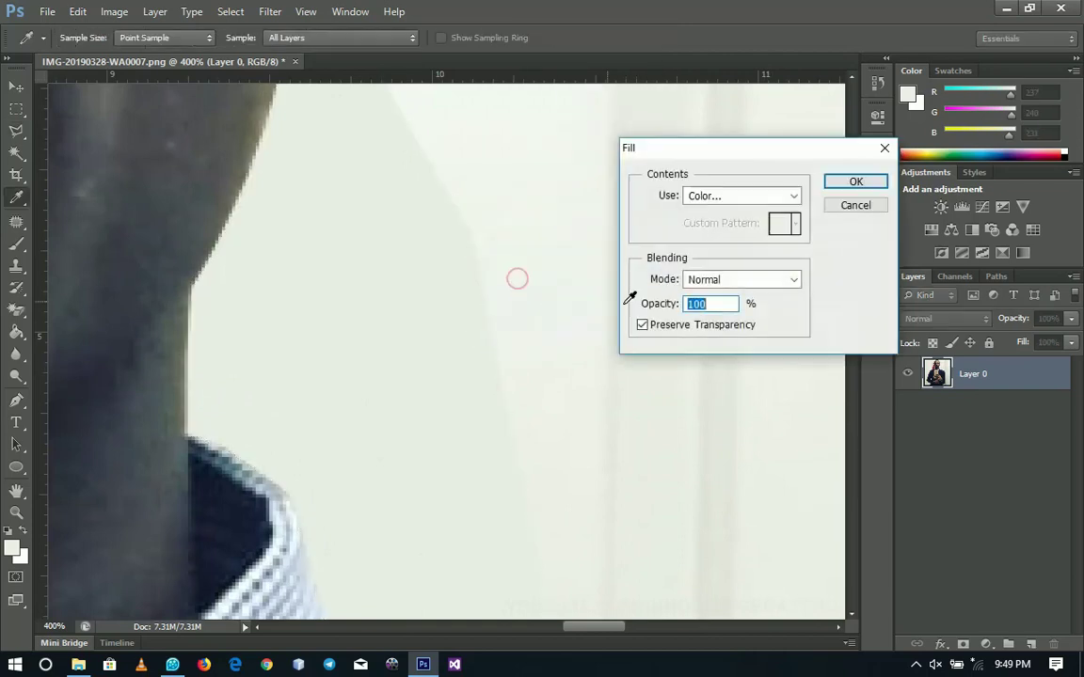
pyautogui.click(718, 193)
pyautogui.click(710, 239)
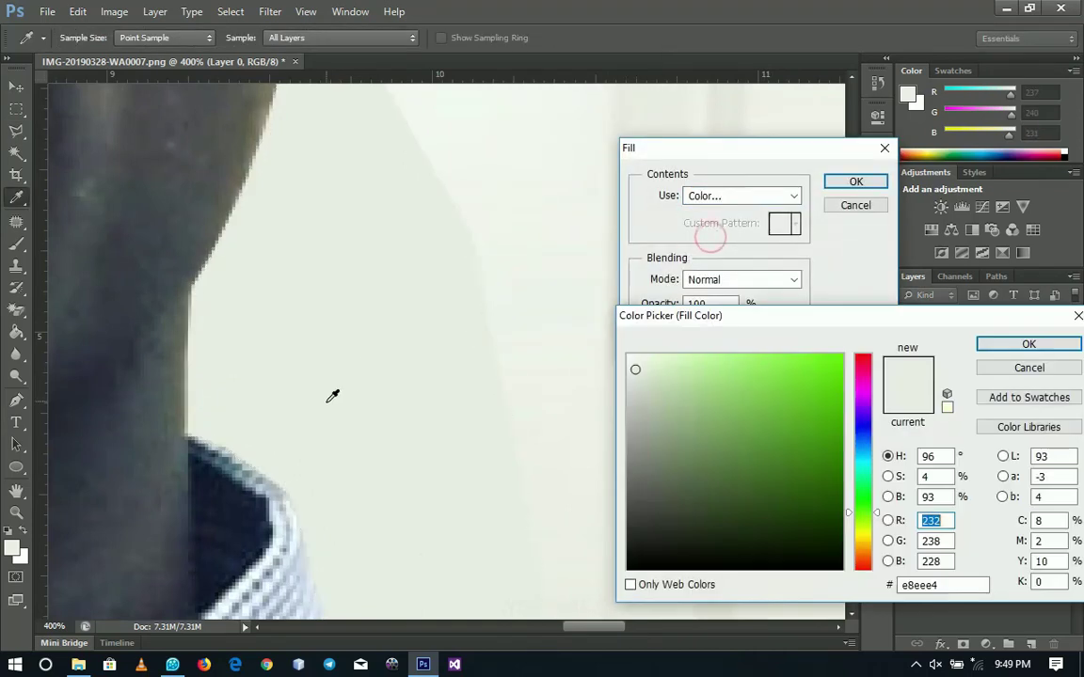
pyautogui.click(525, 300)
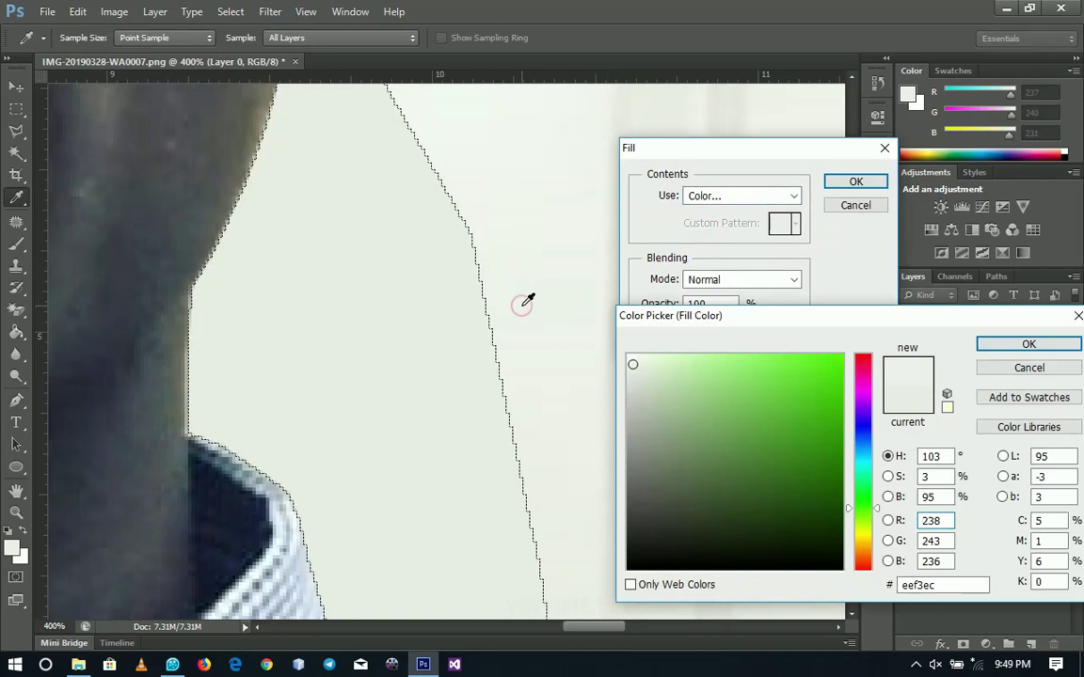
pyautogui.click(13, 546)
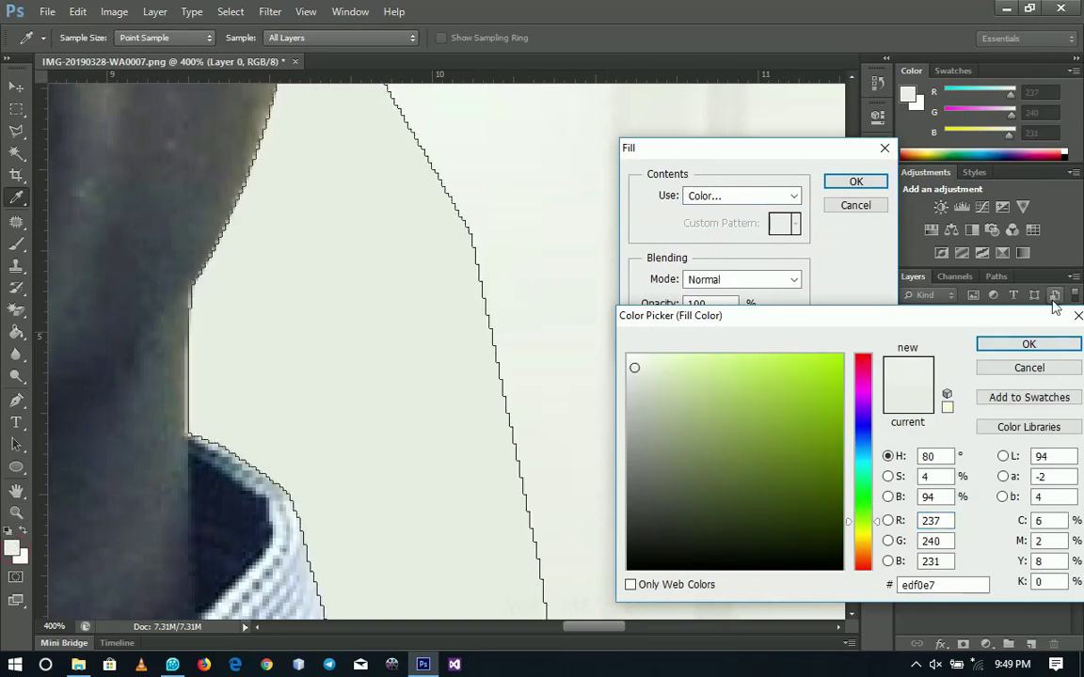
pyautogui.click(1028, 343)
pyautogui.click(855, 182)
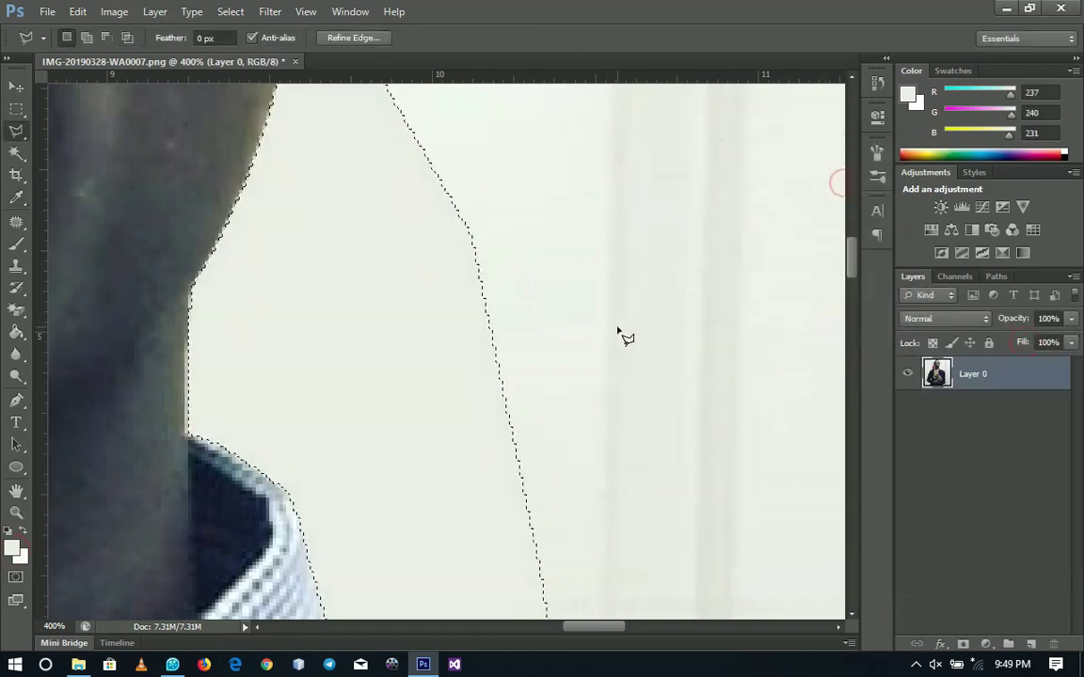
pyautogui.hotkey('ctrl', 'd')
# Soften the outer edge of the filled patch where it meets the door using the Blur tool
pyautogui.press('z')
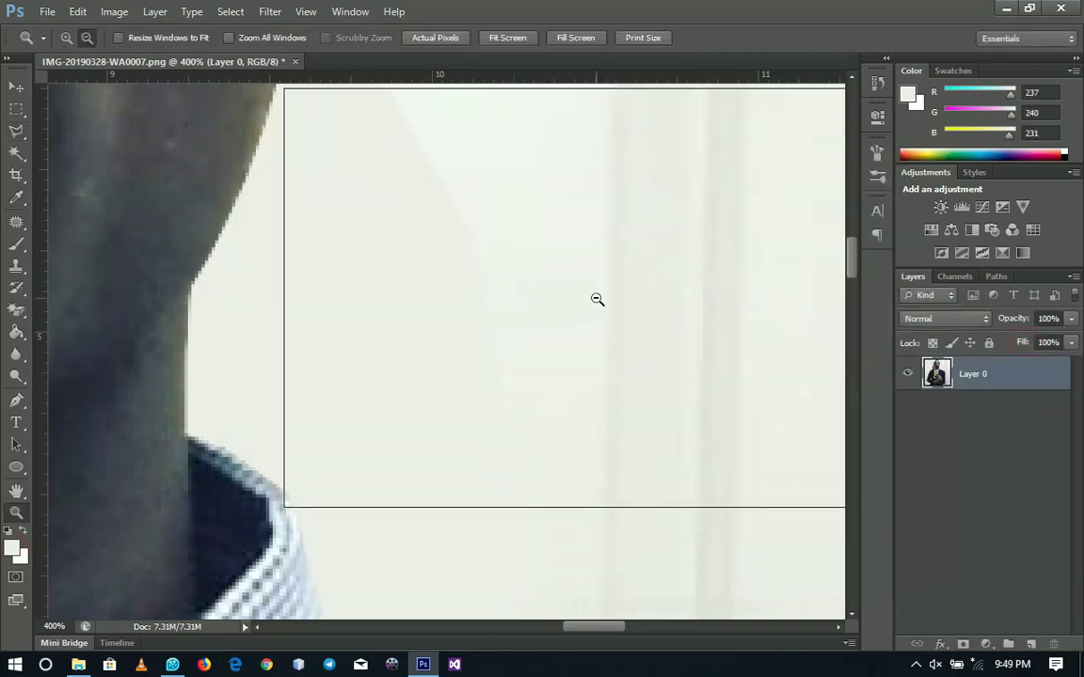
pyautogui.keyDown('alt'); pyautogui.click(596, 299); pyautogui.keyUp('alt')
pyautogui.keyDown('alt'); pyautogui.click(595, 297); pyautogui.keyUp('alt')
pyautogui.keyDown('alt'); pyautogui.click(594, 300); pyautogui.keyUp('alt')
pyautogui.keyDown('alt'); pyautogui.click(594, 310); pyautogui.keyUp('alt')
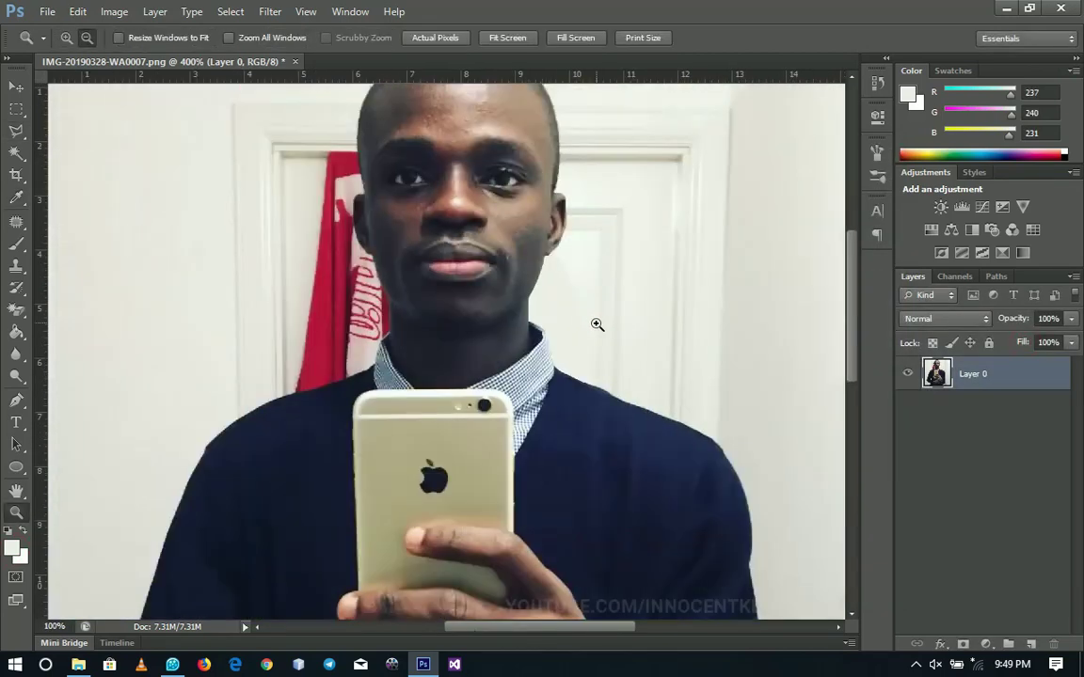
pyautogui.keyDown('alt'); pyautogui.click(594, 323); pyautogui.keyUp('alt')
pyautogui.keyDown('alt'); pyautogui.click(596, 323); pyautogui.keyUp('alt')
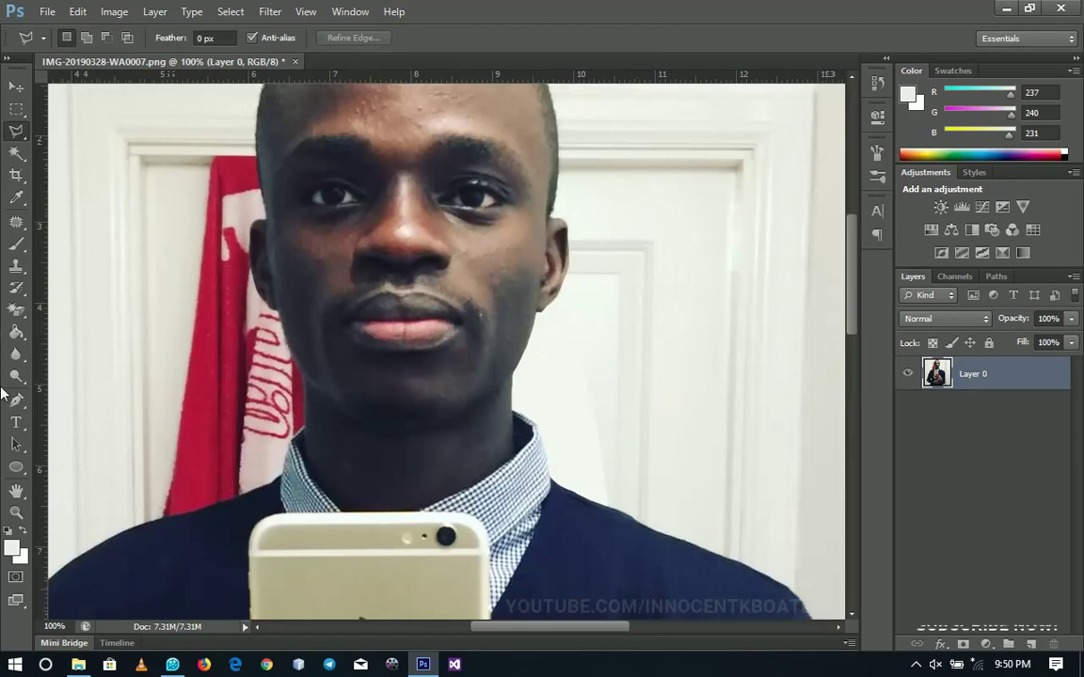
pyautogui.click(8, 355)
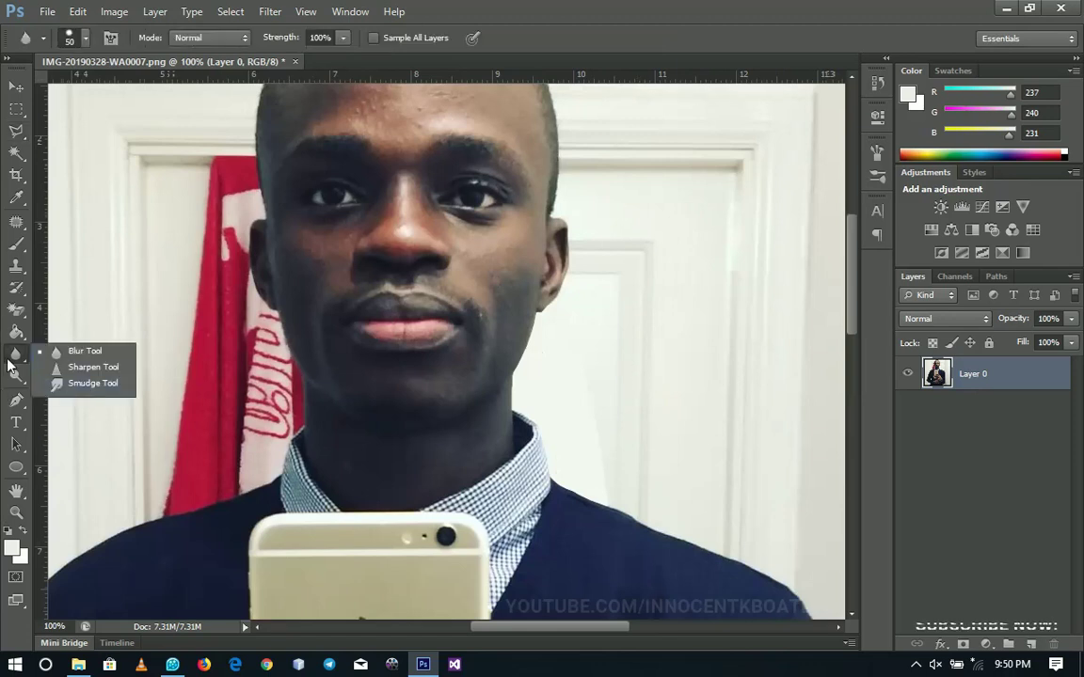
pyautogui.click(75, 351)
pyautogui.moveTo(600, 453)
pyautogui.mouseDown()
pyautogui.moveTo(590, 356)
pyautogui.moveTo(591, 445)
pyautogui.moveTo(616, 417)
pyautogui.moveTo(617, 457)
pyautogui.moveTo(596, 418)
pyautogui.moveTo(573, 319)
pyautogui.moveTo(563, 352)
pyautogui.moveTo(582, 350)
pyautogui.moveTo(585, 397)
pyautogui.moveTo(587, 370)
pyautogui.moveTo(575, 400)
pyautogui.moveTo(580, 392)
pyautogui.moveTo(597, 451)
pyautogui.moveTo(600, 438)
pyautogui.moveTo(600, 474)
pyautogui.moveTo(573, 379)
pyautogui.moveTo(557, 390)
pyautogui.moveTo(540, 366)
pyautogui.moveTo(554, 324)
pyautogui.moveTo(556, 353)
pyautogui.moveTo(564, 328)
pyautogui.moveTo(531, 393)
pyautogui.moveTo(537, 374)
pyautogui.moveTo(535, 403)
pyautogui.moveTo(551, 405)
pyautogui.moveTo(549, 439)
pyautogui.moveTo(576, 469)
pyautogui.moveTo(599, 471)
pyautogui.moveTo(575, 388)
pyautogui.moveTo(601, 493)
pyautogui.moveTo(576, 373)
pyautogui.mouseUp()
pyautogui.click(555, 357)
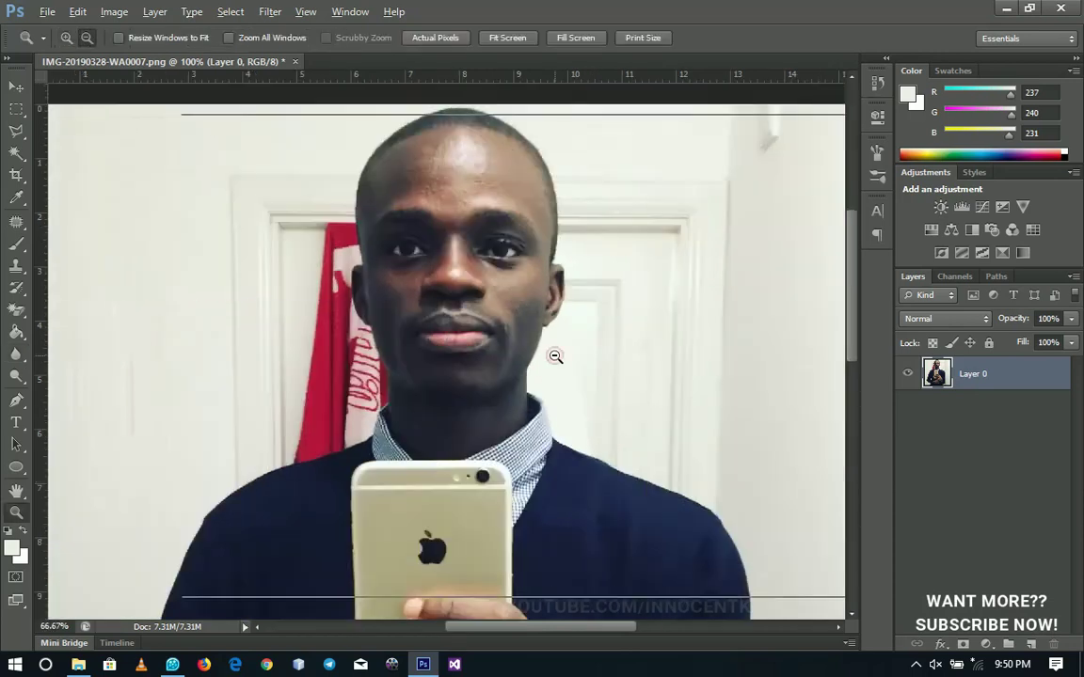
pyautogui.click(553, 357)
pyautogui.click(551, 358)
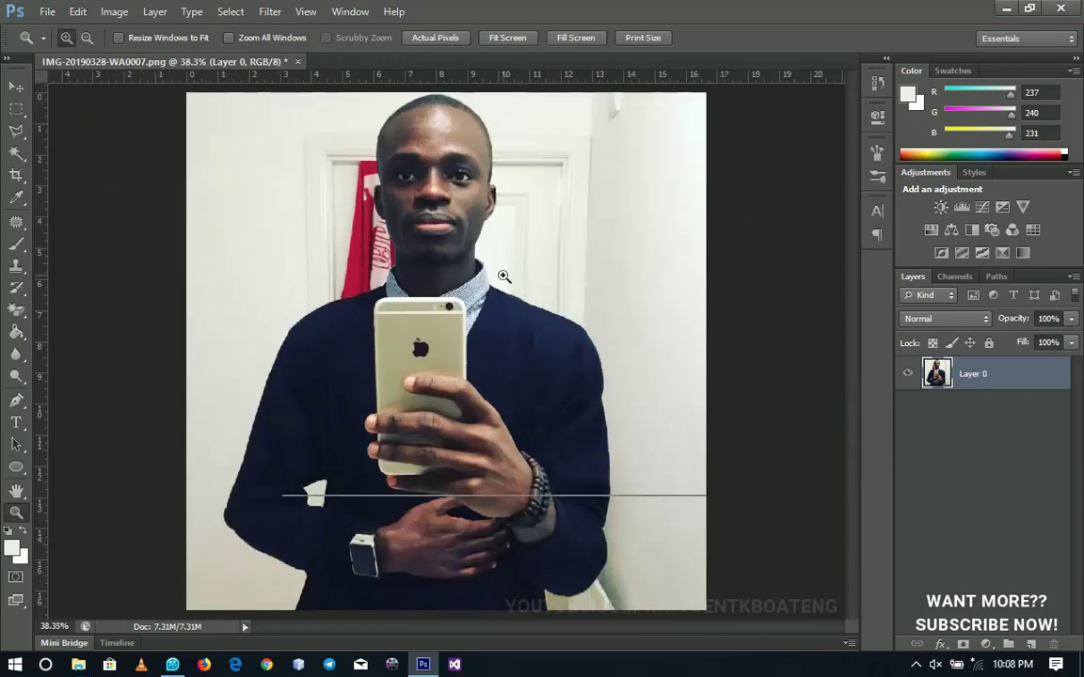
pyautogui.click(502, 274)
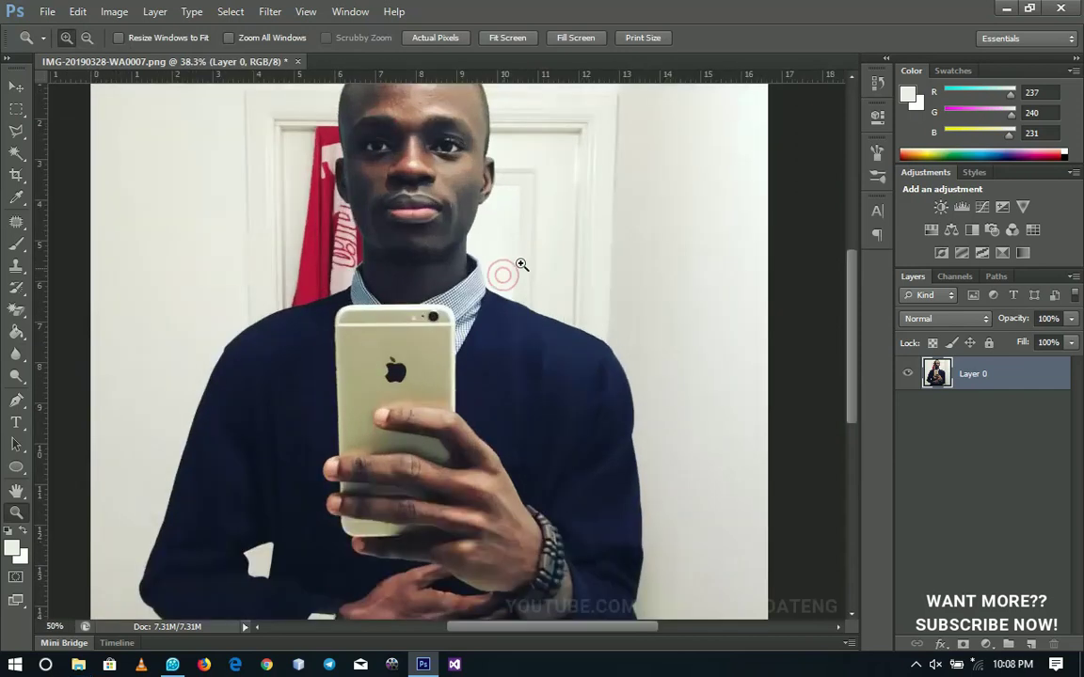
# Trace a Magnetic Lasso outline from the man's shoulder beside the towel-free door side up along his collar, neck, jaw and ear
pyautogui.click(521, 265)
pyautogui.click(16, 131)
pyautogui.click(60, 145)
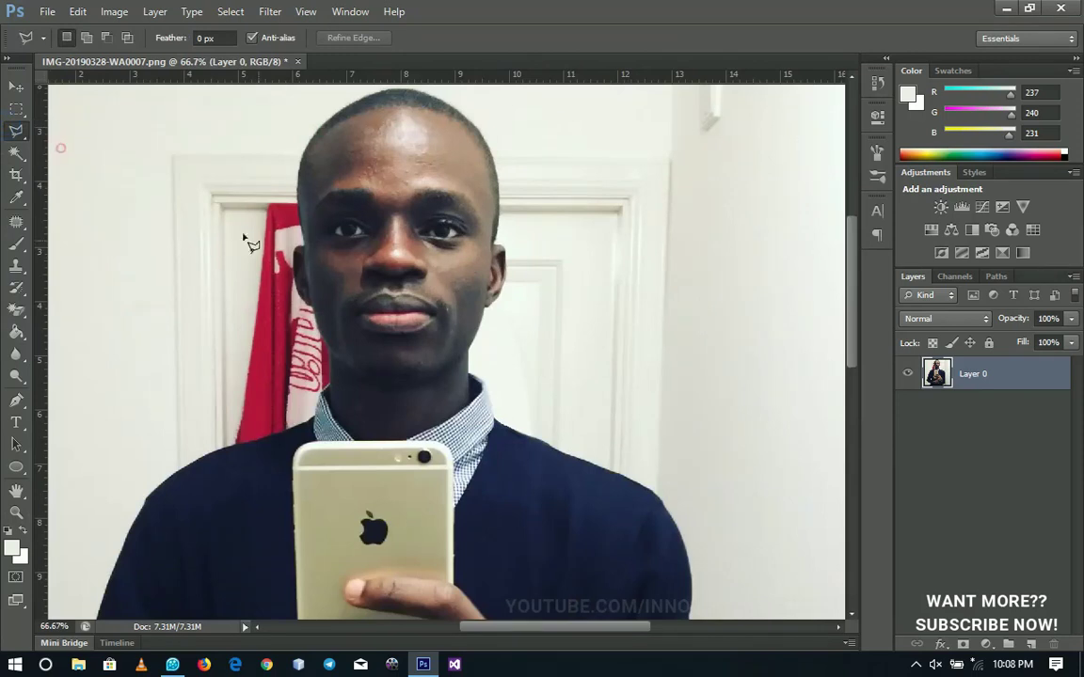
pyautogui.moveTo(347, 261); pyautogui.dragTo(399, 344)
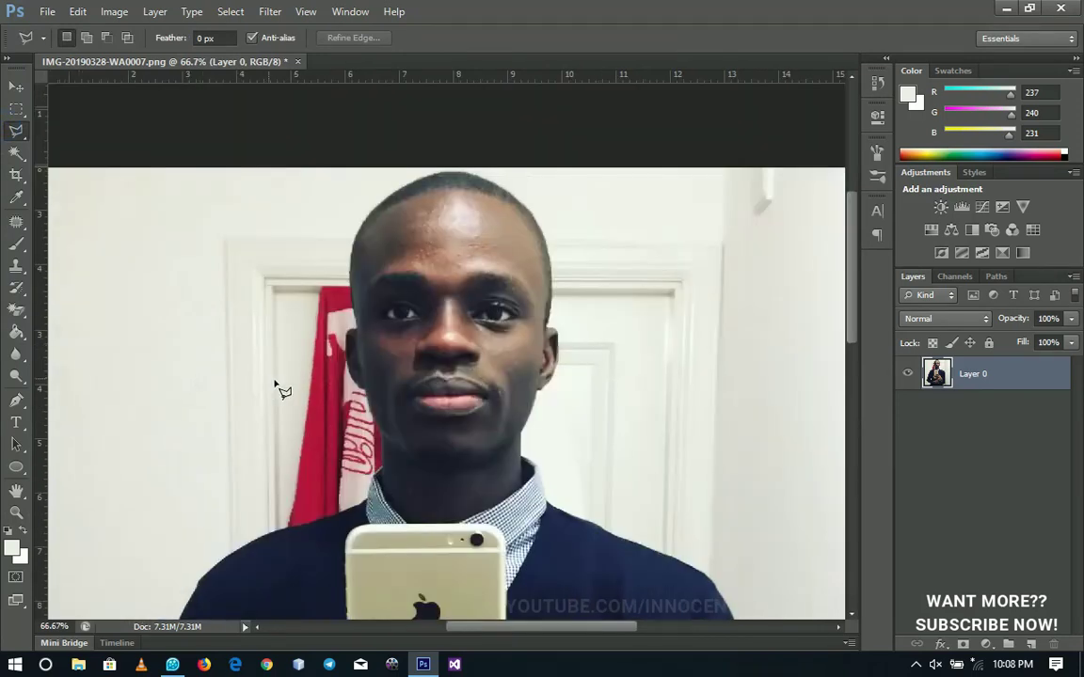
pyautogui.hotkey('ctrl', 'space')
pyautogui.click(590, 514)
pyautogui.scroll(-3, 644, 494)
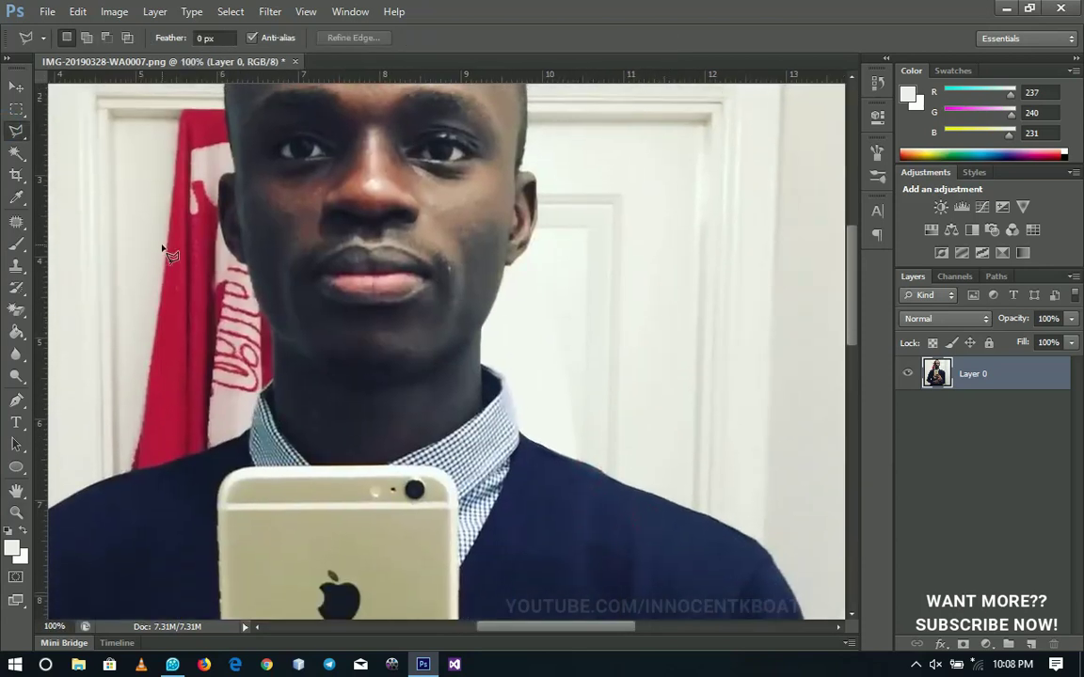
pyautogui.hscroll(3, 517, 301)
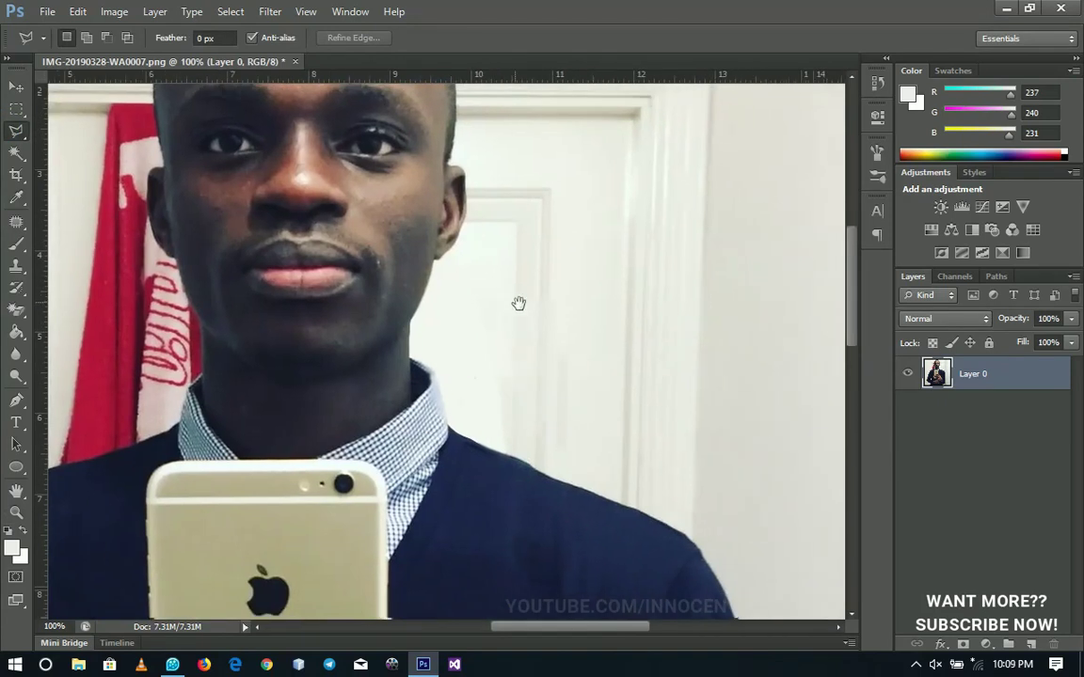
pyautogui.hotkey('ctrl', 'space')
pyautogui.click(619, 430)
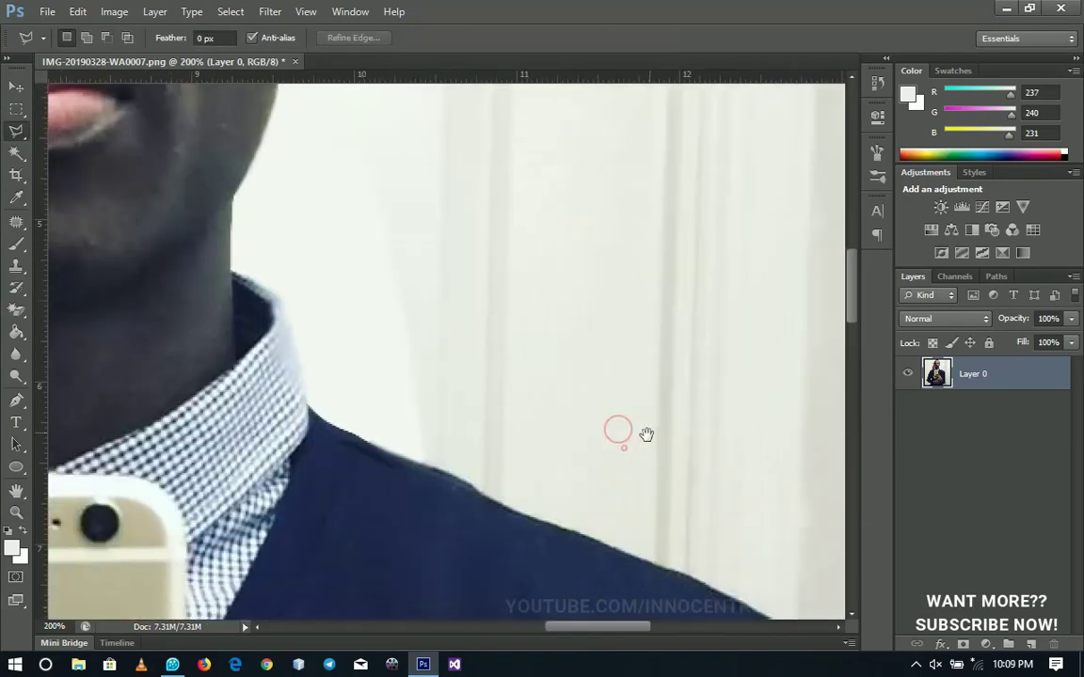
pyautogui.hotkey('shift', 'l')
pyautogui.click(672, 546)
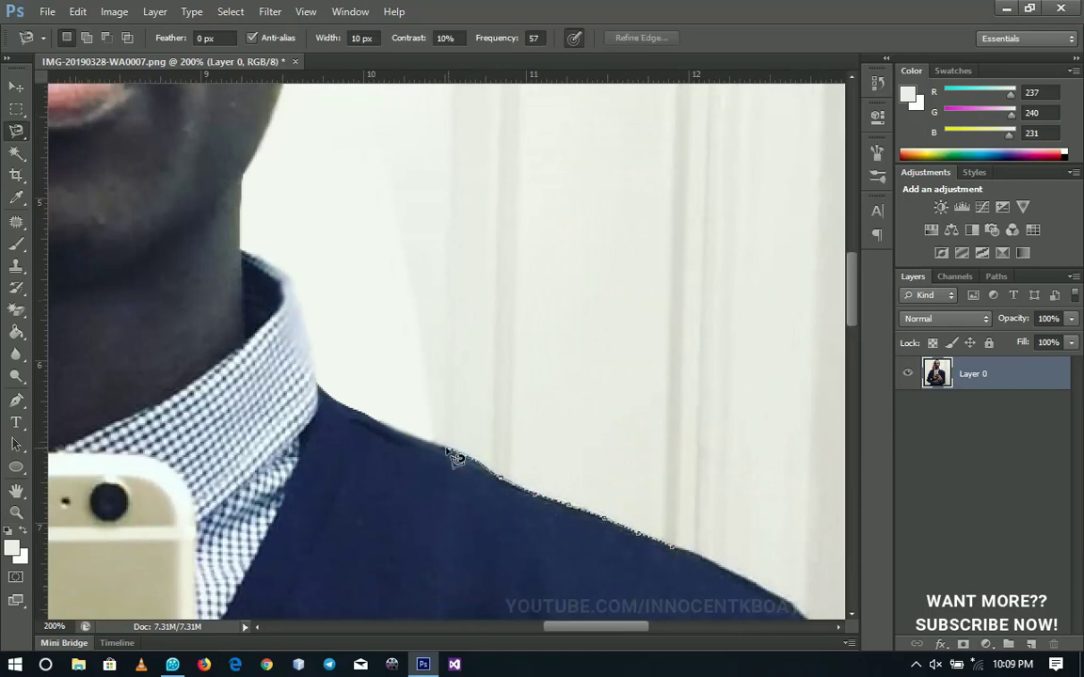
pyautogui.scroll(3, 282, 245)
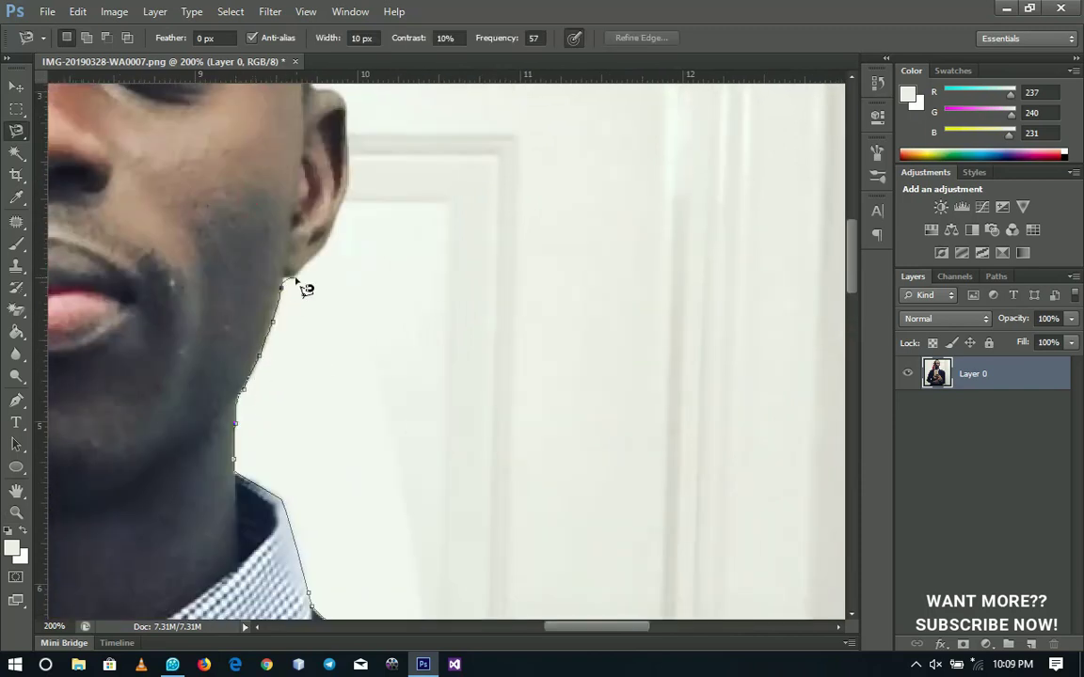
pyautogui.scroll(3, 343, 254)
# Run the outline across the door's upper edge and down its outer side, and close the selection at the shoulder
pyautogui.click(516, 157)
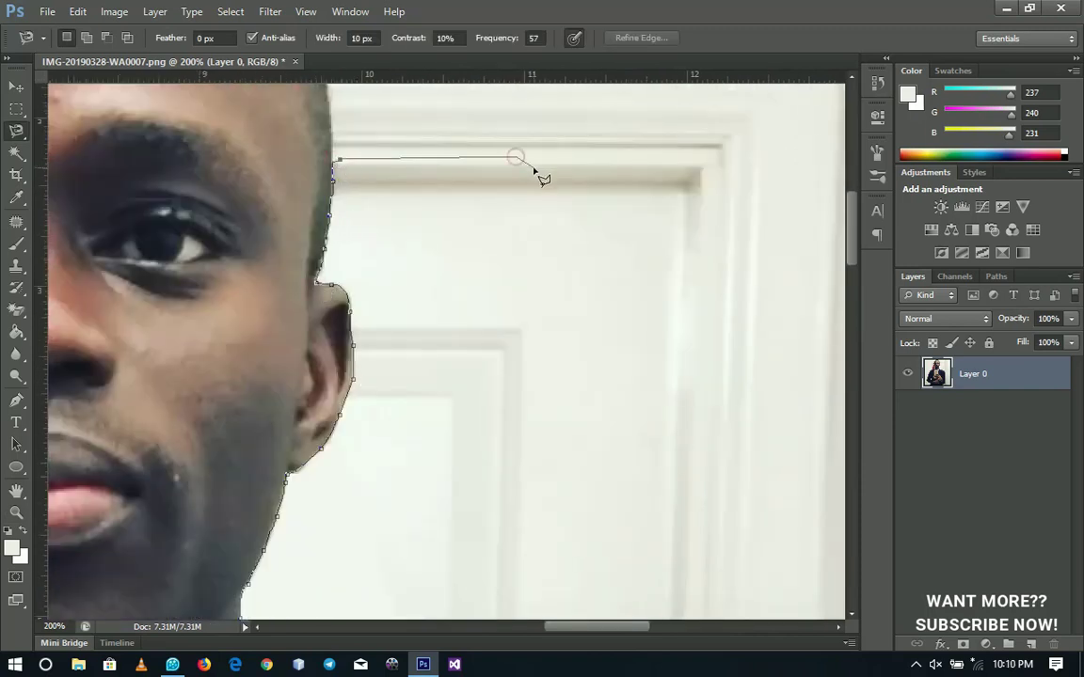
pyautogui.scroll(-6, 704, 456)
pyautogui.click(670, 543)
pyautogui.scroll(-1, 598, 415)
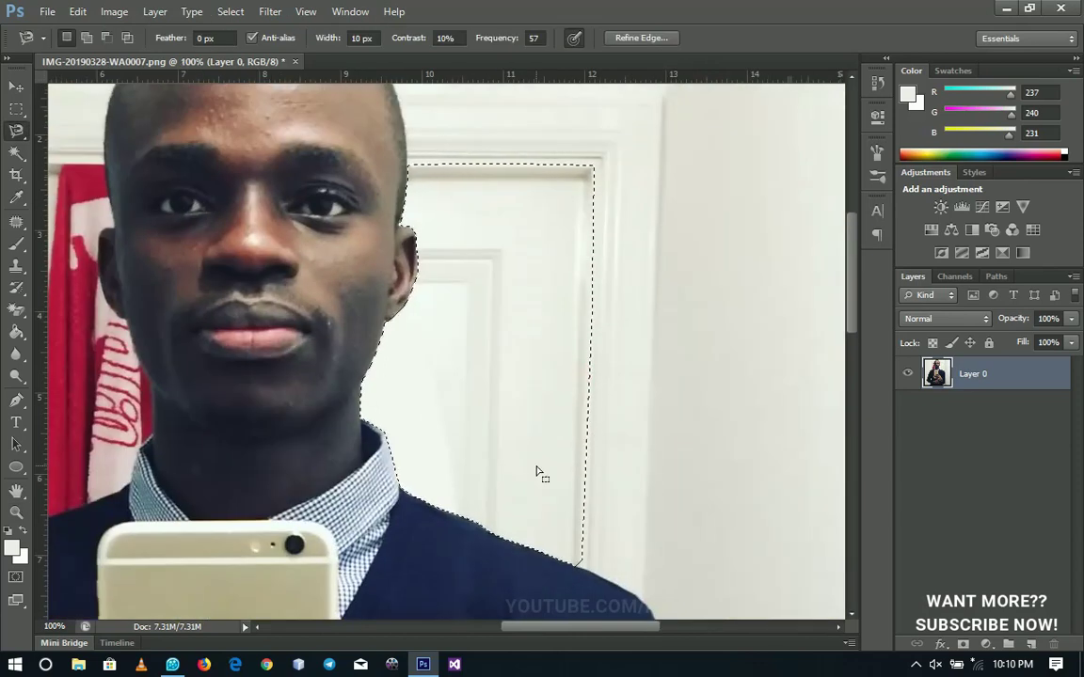
# Copy the selected door area to a new layer and flip it horizontally
pyautogui.rightClick(524, 378)
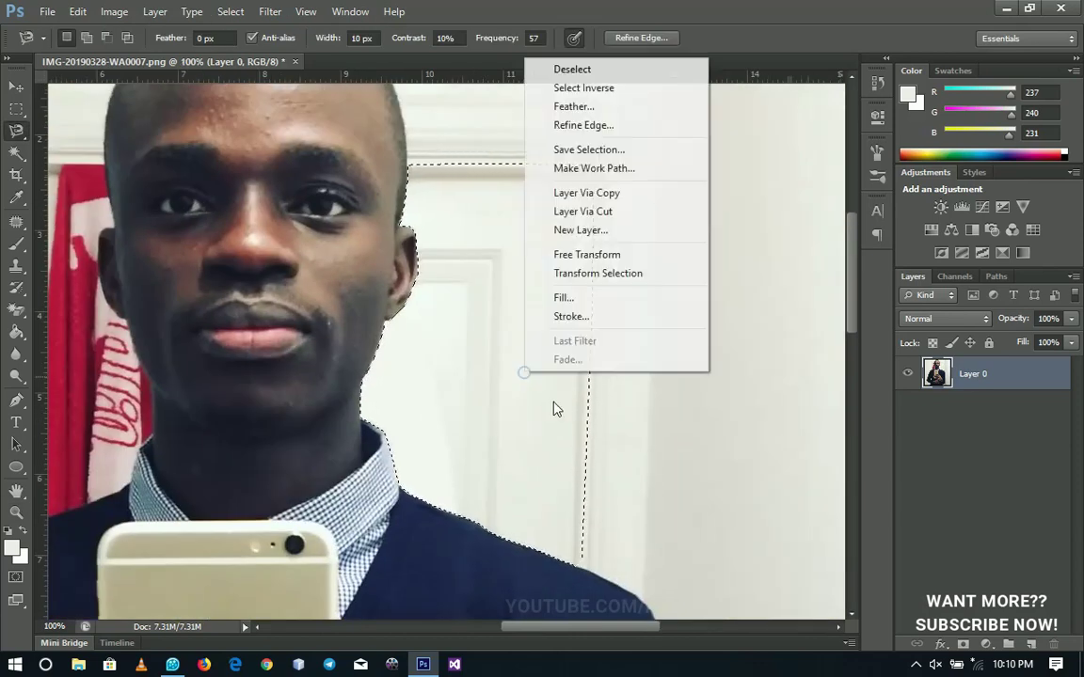
pyautogui.click(578, 193)
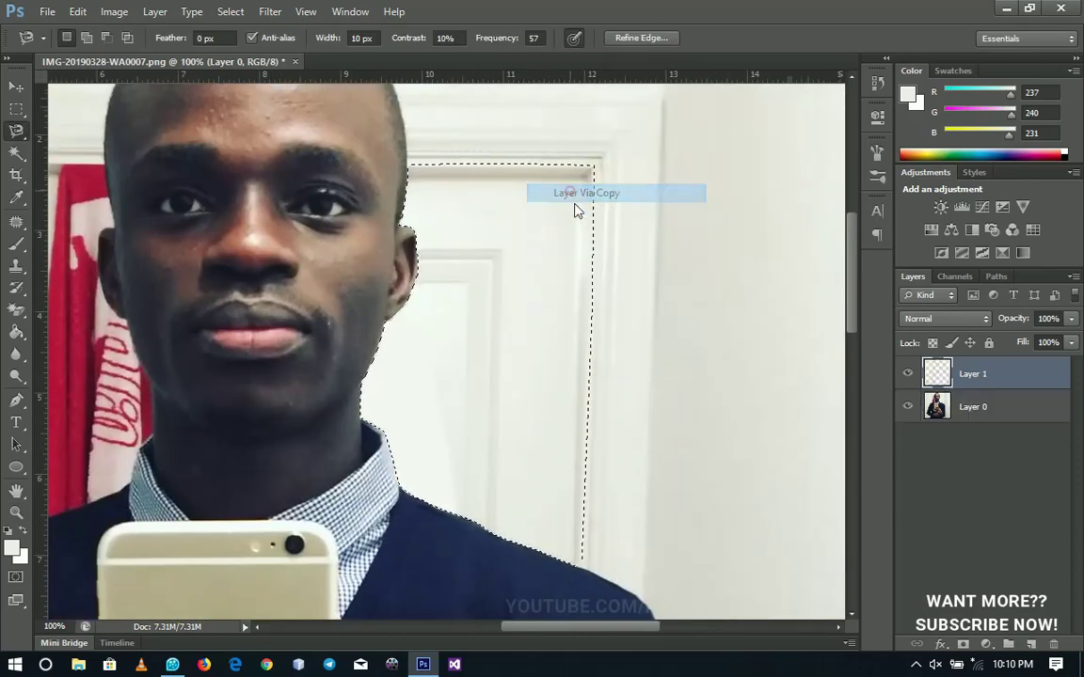
pyautogui.moveTo(503, 310)
pyautogui.mouseDown()
pyautogui.moveTo(678, 354)
pyautogui.moveTo(655, 339)
pyautogui.moveTo(573, 355)
pyautogui.mouseUp()
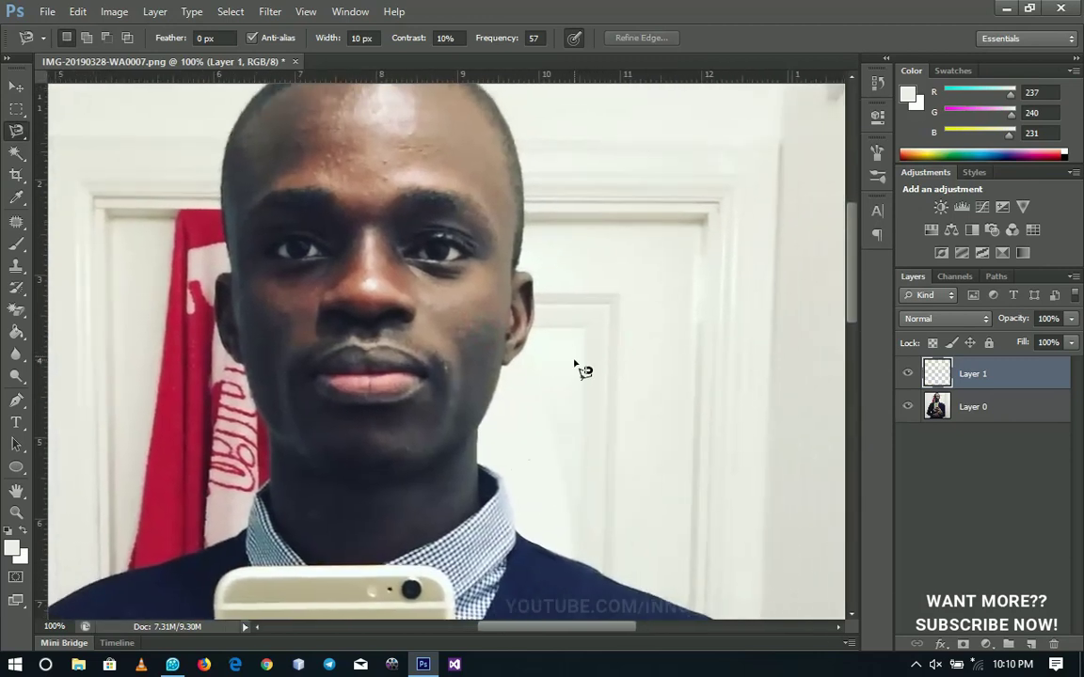
pyautogui.hotkey('ctrl', 't')
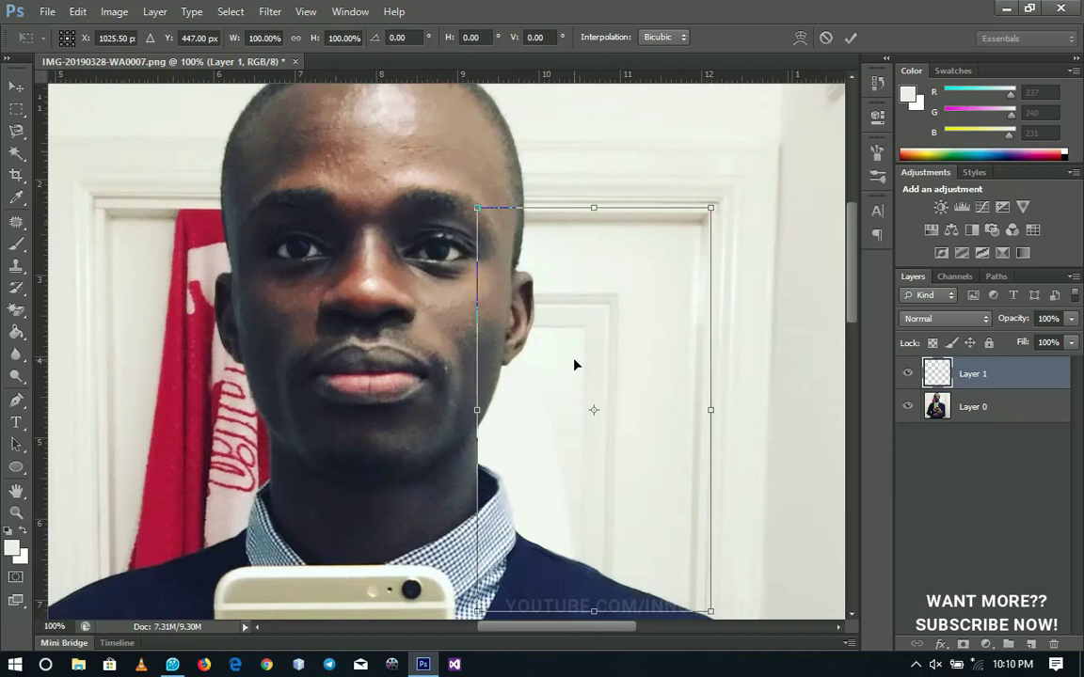
pyautogui.rightClick(575, 365)
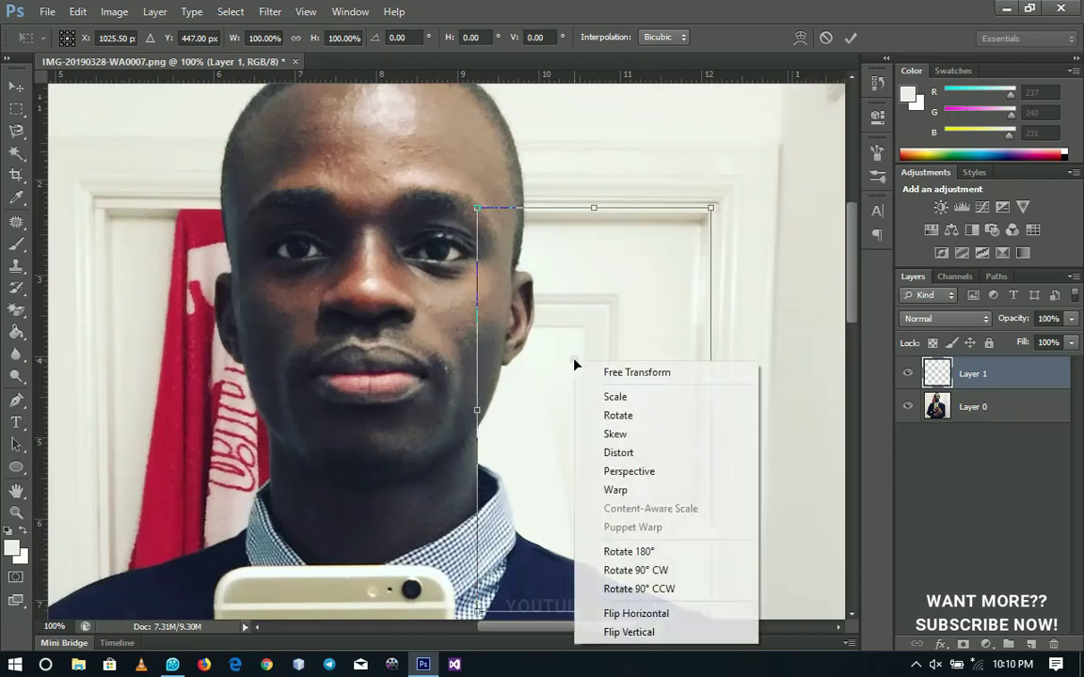
pyautogui.click(623, 613)
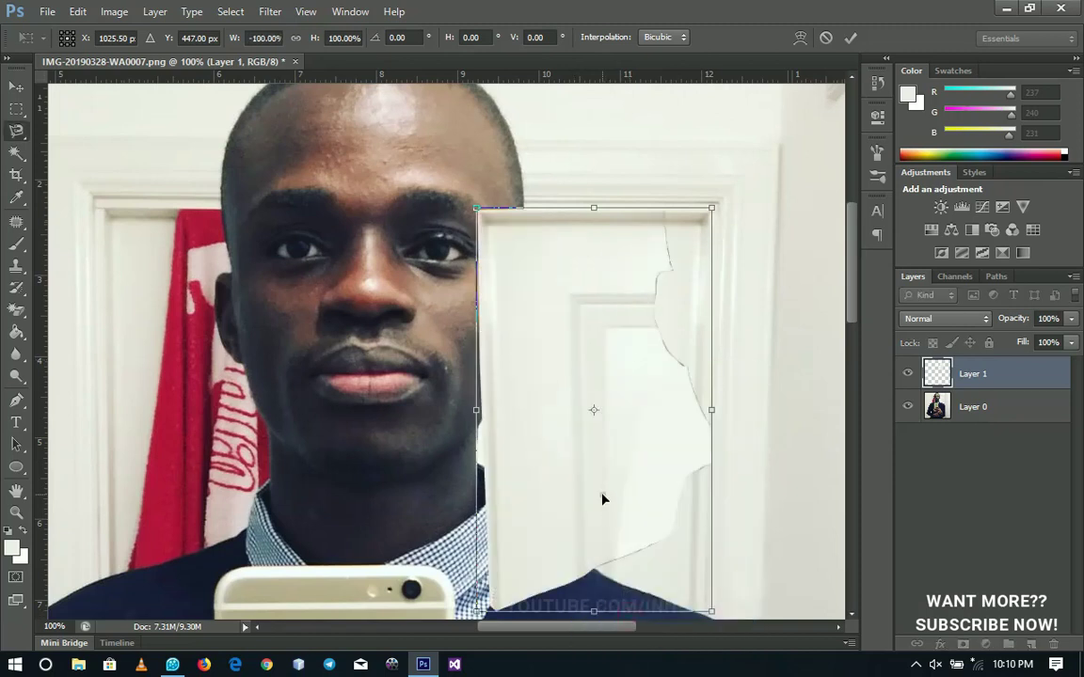
pyautogui.press('Return')
# Move the mirrored door piece over the red towel, aligned with the door frame, and lower its layer opacity to 27%
pyautogui.press('v')
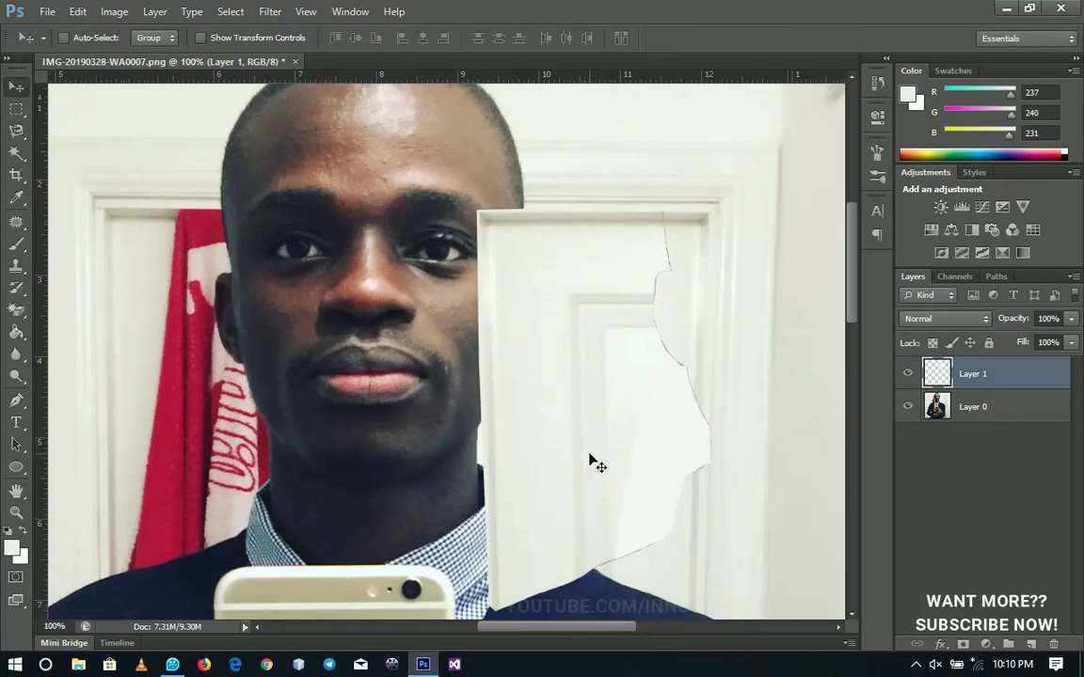
pyautogui.moveTo(590, 455); pyautogui.dragTo(216, 466)
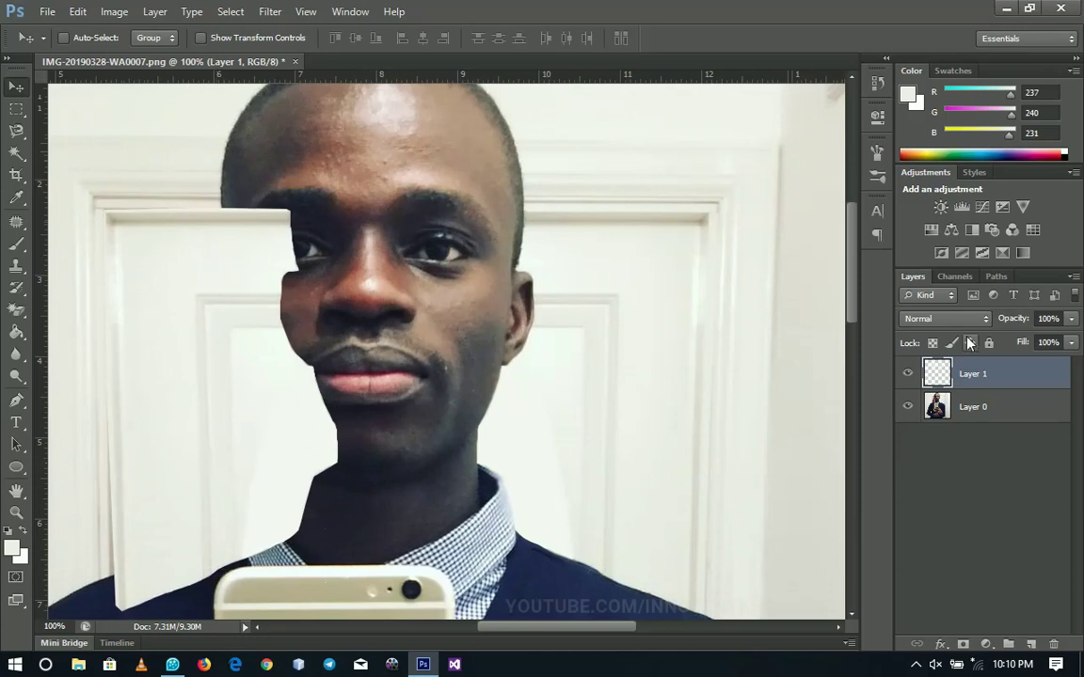
pyautogui.moveTo(1013, 320); pyautogui.dragTo(953, 324)
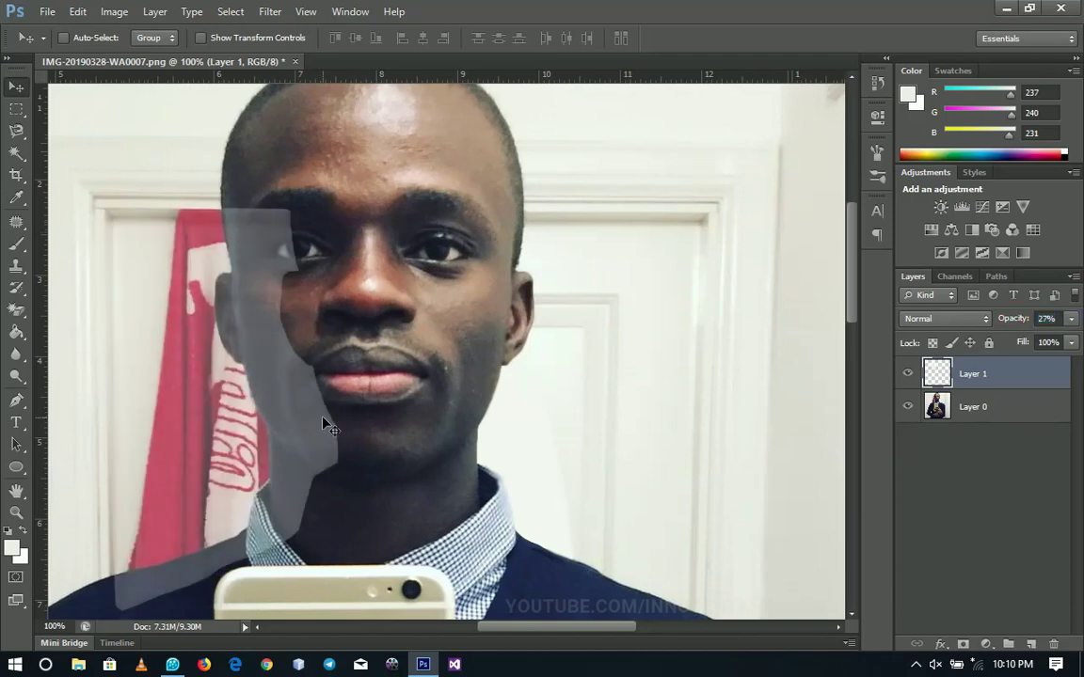
pyautogui.moveTo(323, 420); pyautogui.dragTo(465, 351)
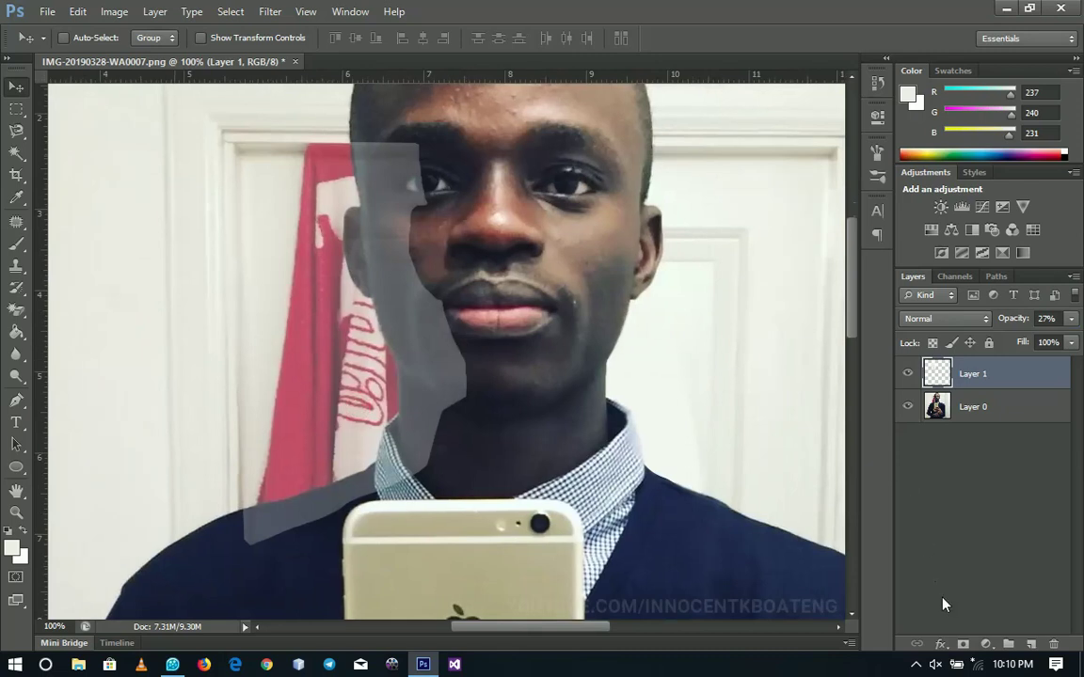
# Add a layer mask to the door copy and hide its overlap on the neck and collar with a soft 127 px black brush
pyautogui.click(962, 644)
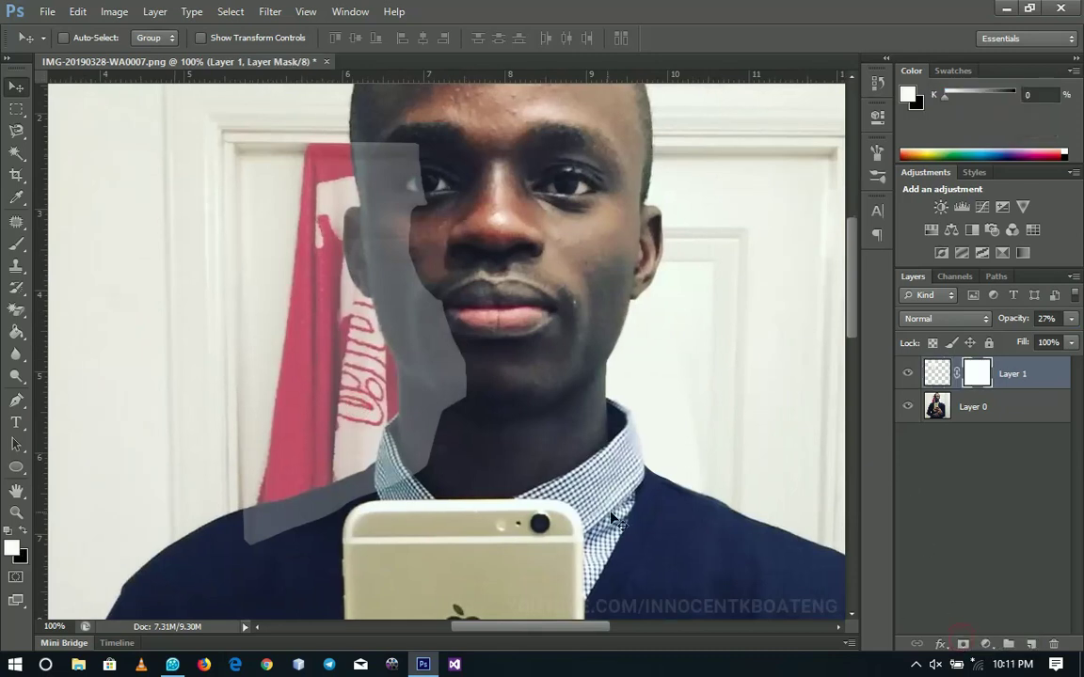
pyautogui.press('b')
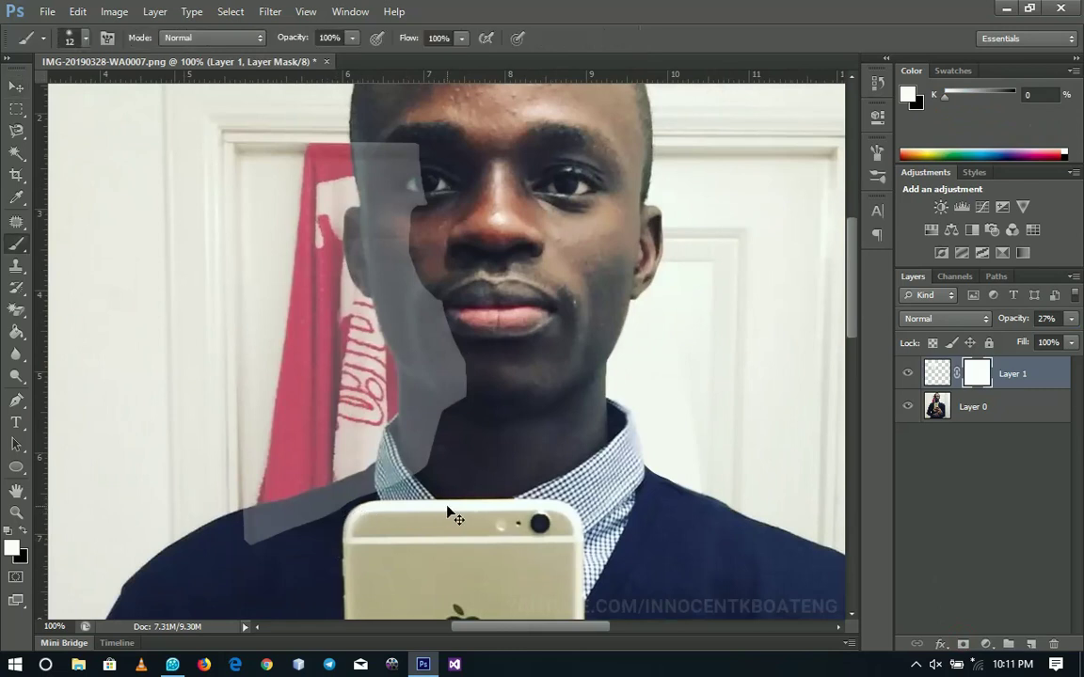
pyautogui.rightClick(512, 477)
pyautogui.moveTo(600, 466); pyautogui.dragTo(626, 474)
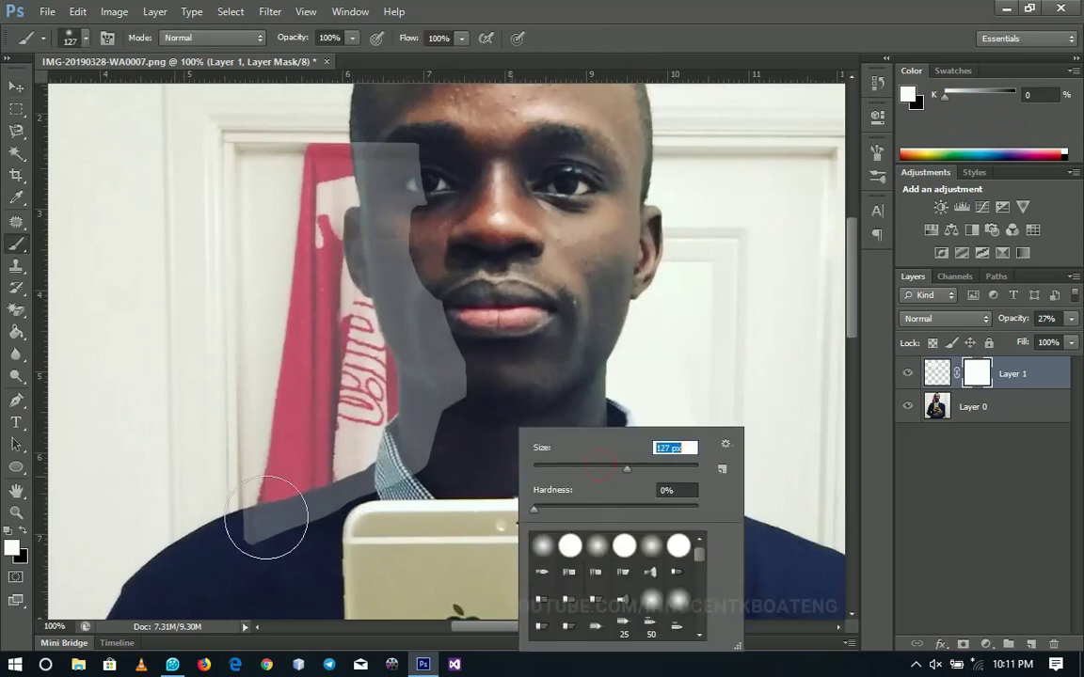
pyautogui.press('Return')
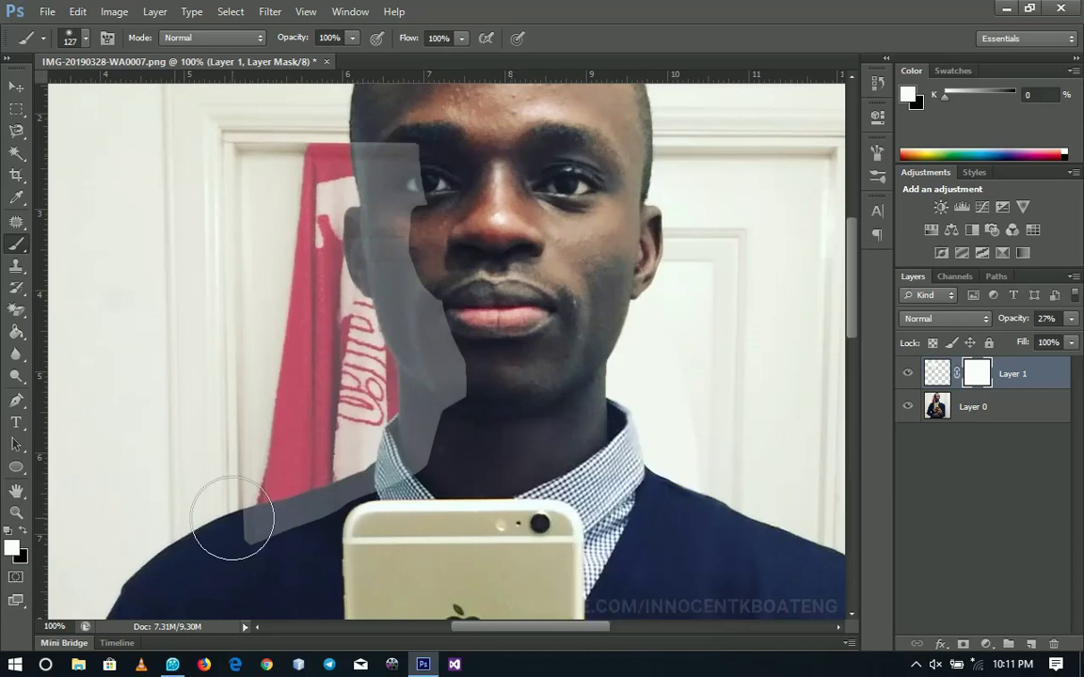
pyautogui.press('x')
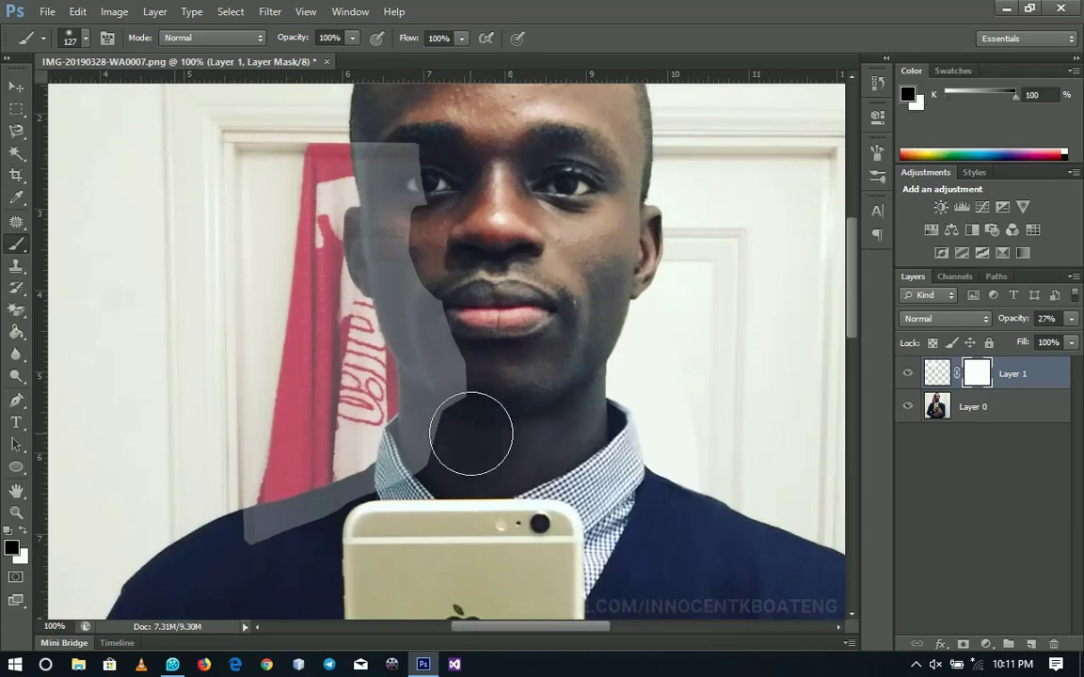
pyautogui.moveTo(470, 433)
pyautogui.mouseDown()
pyautogui.moveTo(454, 386)
pyautogui.moveTo(447, 241)
pyautogui.moveTo(473, 373)
pyautogui.moveTo(460, 463)
pyautogui.moveTo(503, 430)
pyautogui.moveTo(483, 436)
pyautogui.moveTo(424, 513)
pyautogui.moveTo(363, 546)
pyautogui.moveTo(361, 560)
pyautogui.moveTo(376, 527)
pyautogui.mouseUp()
# Mask out the door copy's overlap on the sweater shoulder with a smaller soft black brush, using 33 px and 55 px sizes
pyautogui.rightClick(385, 494)
pyautogui.moveTo(465, 469); pyautogui.dragTo(443, 471)
pyautogui.click(332, 471)
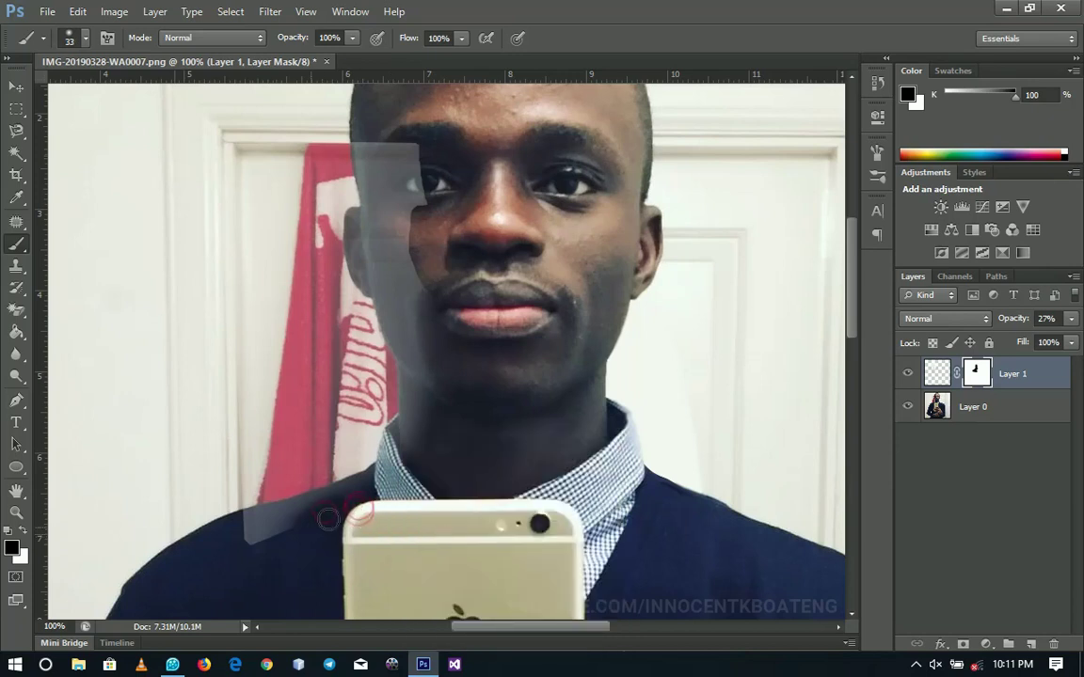
pyautogui.rightClick(372, 522)
pyautogui.click(390, 468)
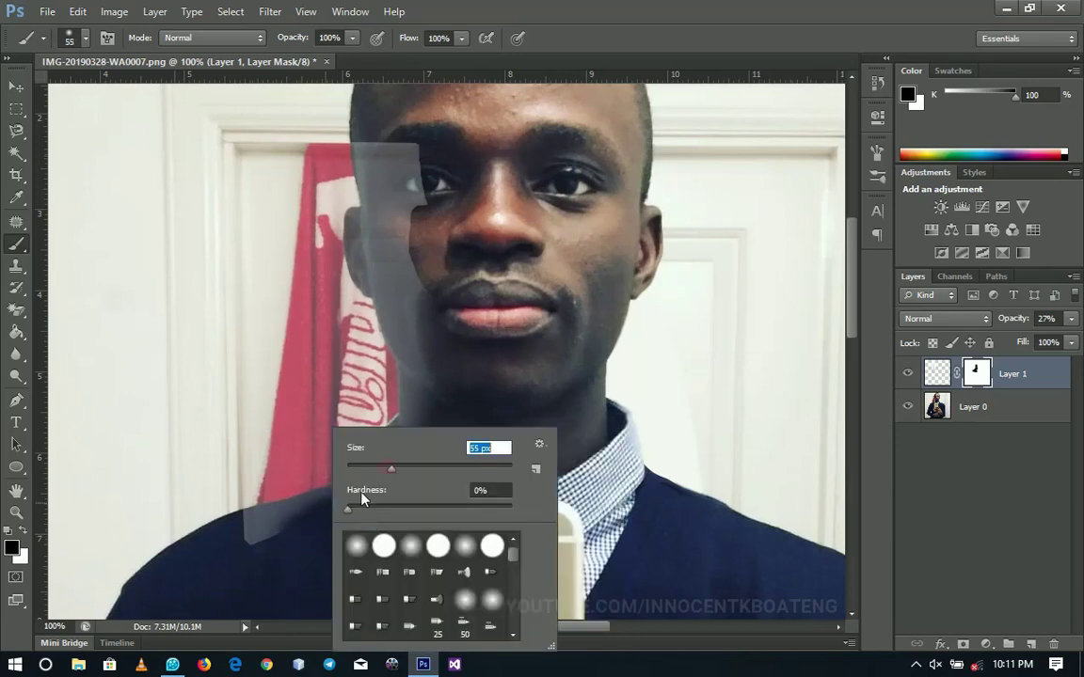
pyautogui.moveTo(291, 540)
pyautogui.mouseDown()
pyautogui.moveTo(256, 551)
pyautogui.moveTo(285, 536)
pyautogui.moveTo(229, 537)
pyautogui.moveTo(336, 519)
pyautogui.mouseUp()
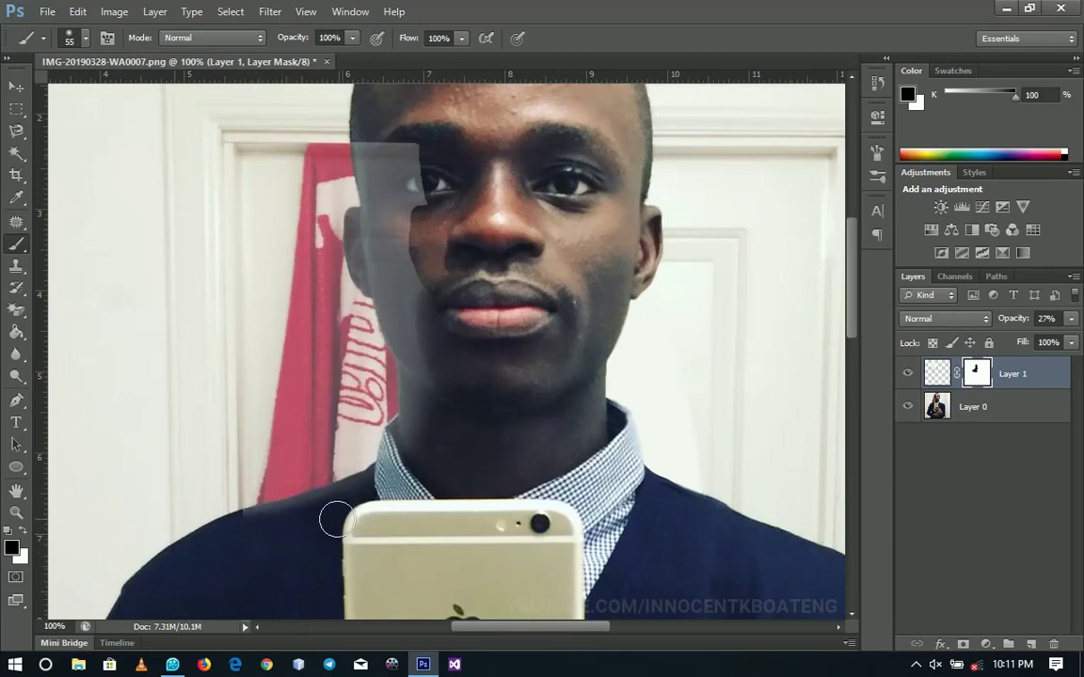
pyautogui.click(265, 556)
# Paint a black strip on the mask over the red towel and paint it back with white
pyautogui.click(315, 464)
pyautogui.moveTo(314, 465); pyautogui.dragTo(312, 353)
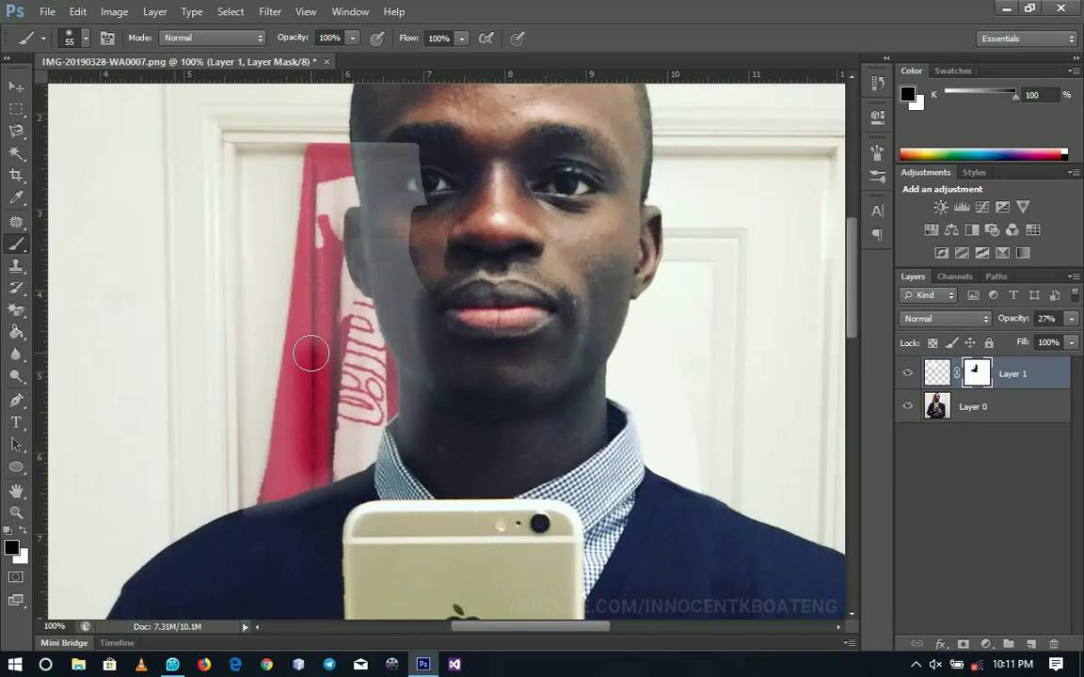
pyautogui.press('x')
pyautogui.moveTo(311, 354); pyautogui.dragTo(315, 459)
# Mask out the door copy's overlap on the man's cheek and jaw with black
pyautogui.press('x')
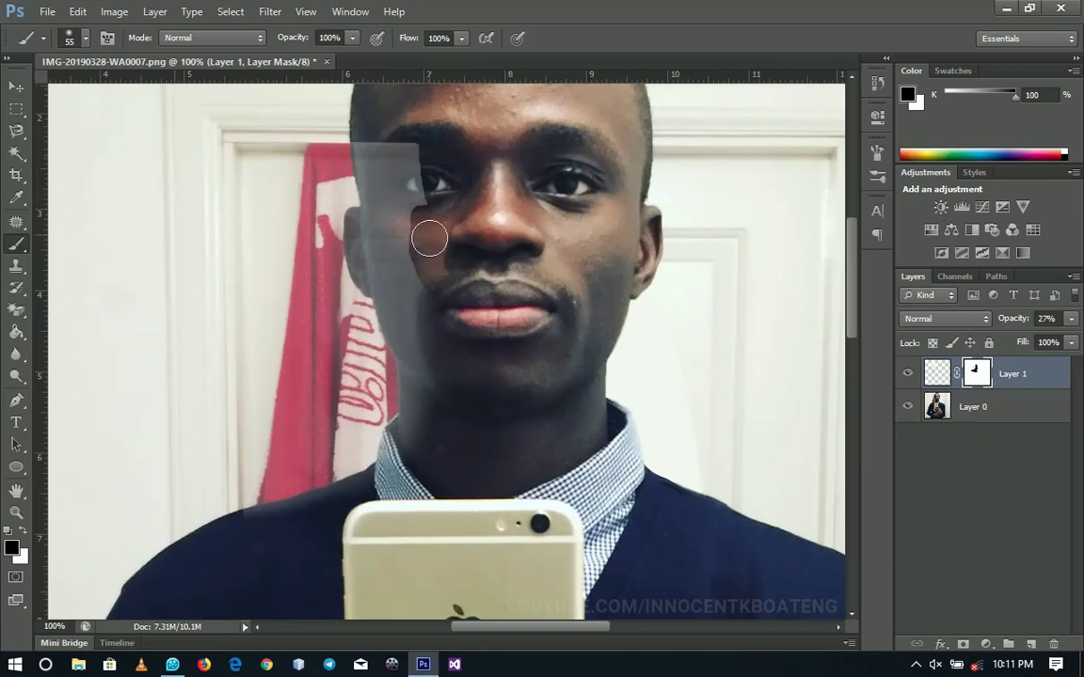
pyautogui.moveTo(381, 212)
pyautogui.mouseDown()
pyautogui.moveTo(402, 139)
pyautogui.moveTo(419, 198)
pyautogui.moveTo(406, 251)
pyautogui.moveTo(445, 363)
pyautogui.moveTo(407, 304)
pyautogui.moveTo(437, 389)
pyautogui.moveTo(429, 369)
pyautogui.mouseUp()
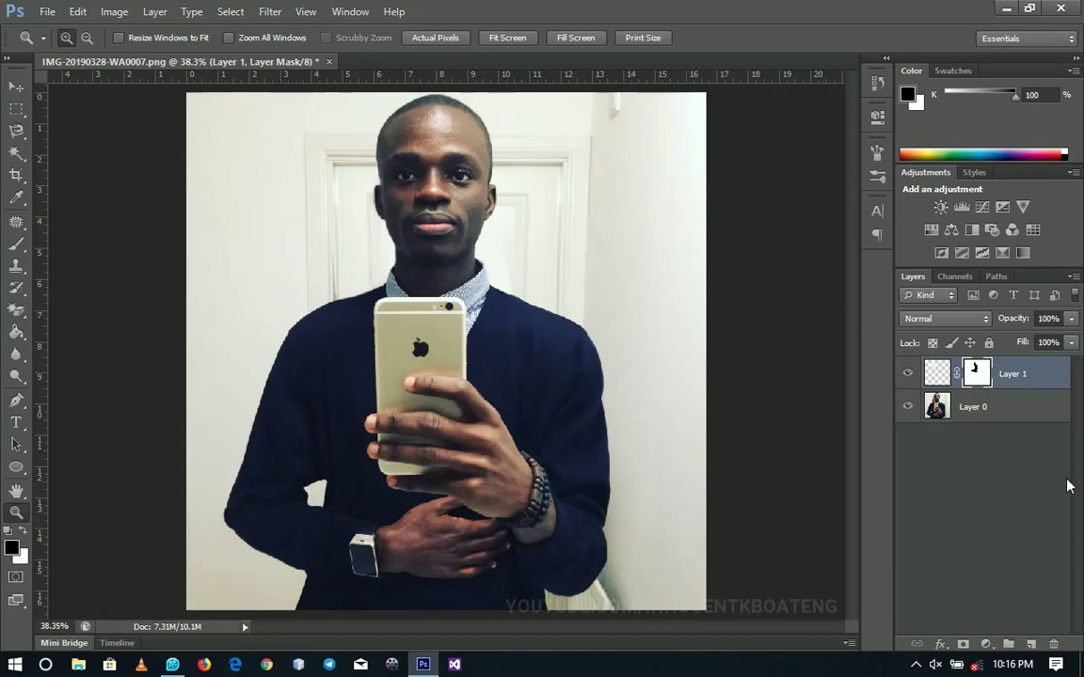
# Merge the masked door copy with the portrait layer, and toggle the merged layer's visibility off and on
pyautogui.keyDown('shift'); pyautogui.click(993, 407); pyautogui.keyUp('shift')
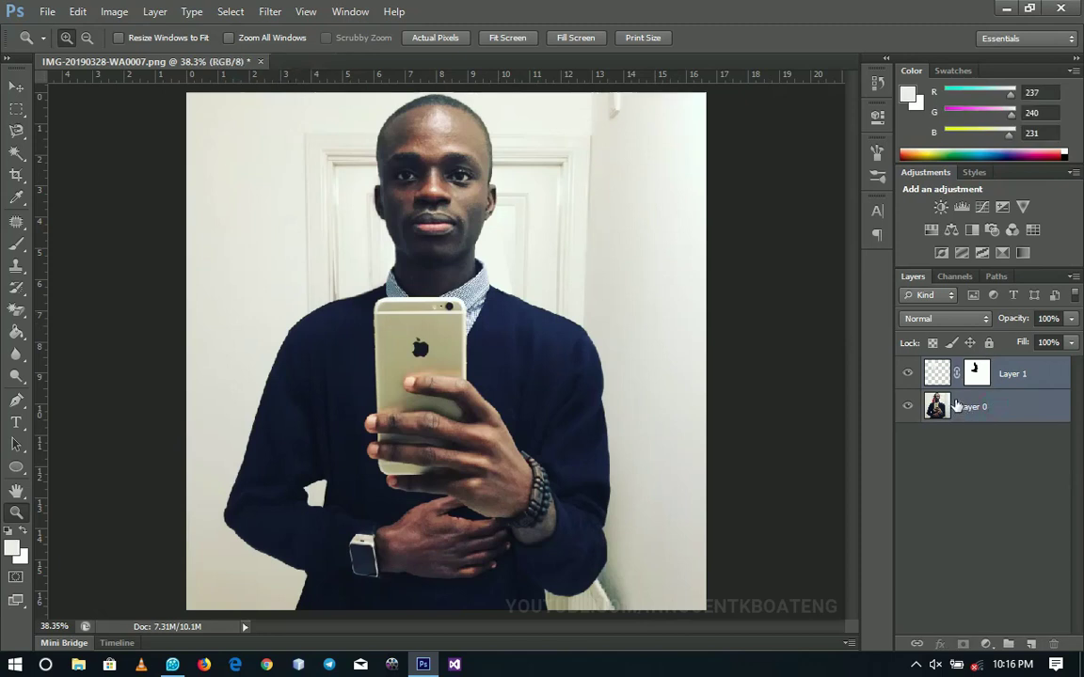
pyautogui.hotkey('ctrl', 'e')
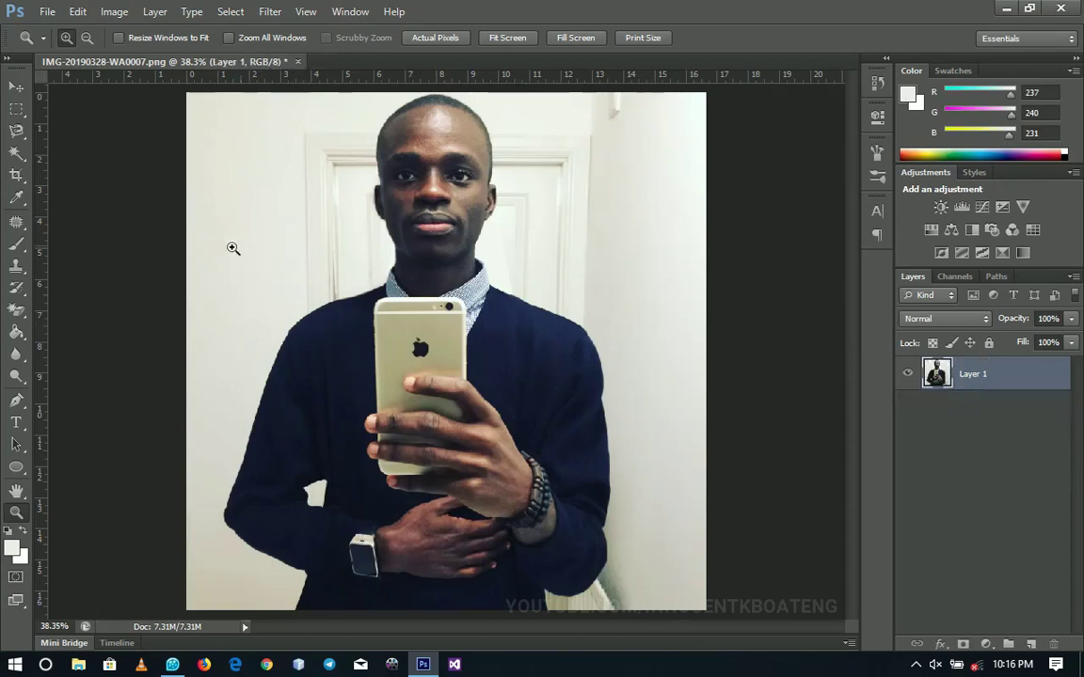
pyautogui.click(903, 378)
pyautogui.click(903, 378)
# Soften the door background on both sides of the man's jaw and neck with the Blur tool at 100% strength
pyautogui.click(376, 233)
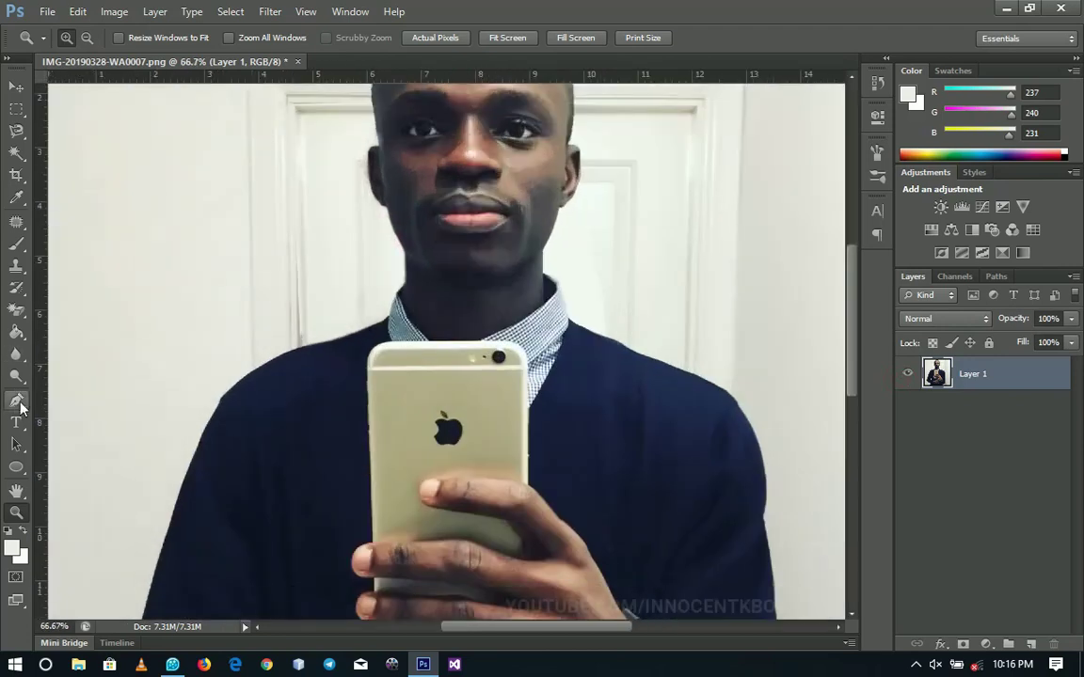
pyautogui.moveTo(16, 355); pyautogui.dragTo(58, 367)
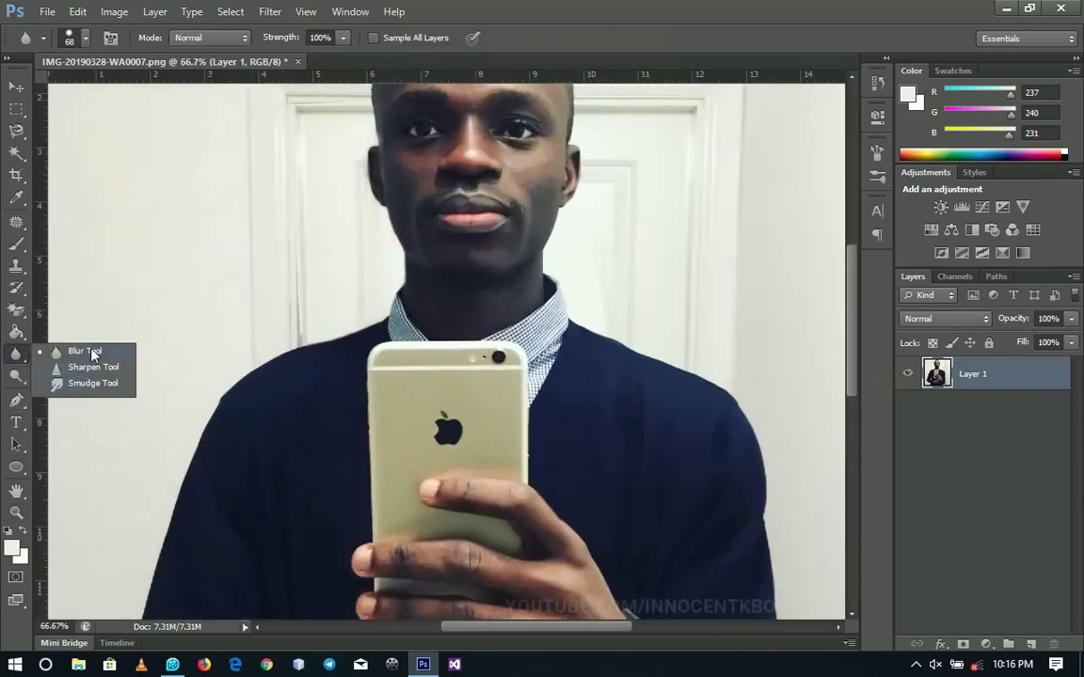
pyautogui.click(89, 348)
pyautogui.moveTo(369, 270); pyautogui.dragTo(379, 247)
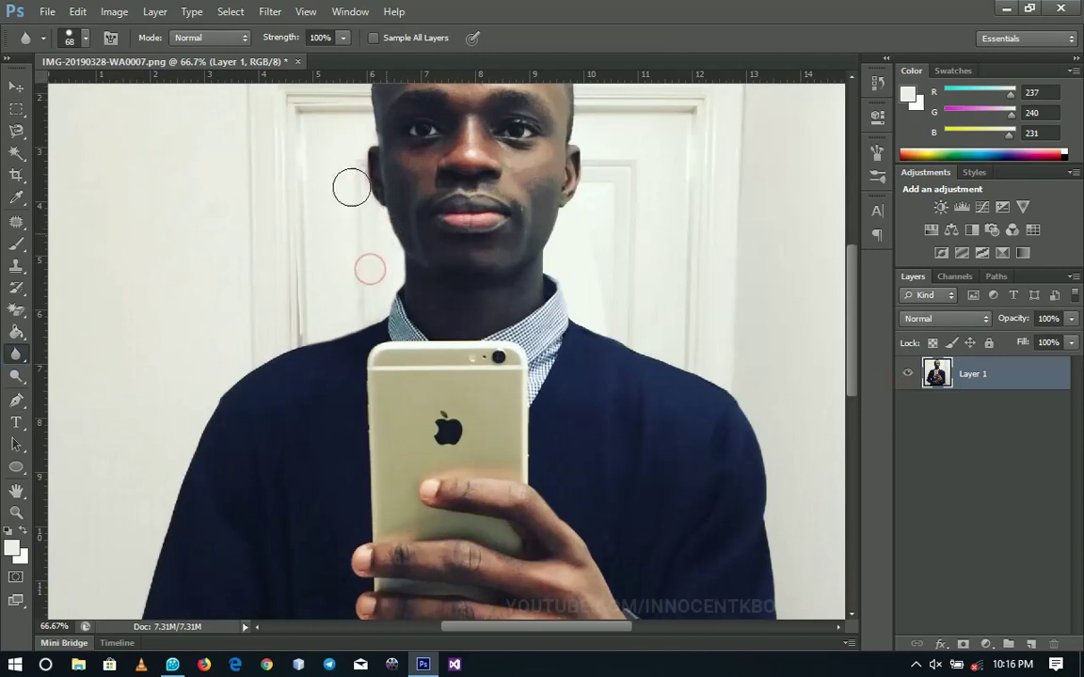
pyautogui.moveTo(581, 245)
pyautogui.mouseDown()
pyautogui.moveTo(620, 311)
pyautogui.moveTo(598, 287)
pyautogui.mouseUp()
# Start a Photo Filter adjustment on the merged portrait layer and choose the near-white custom colour eeeeed
pyautogui.press('z')
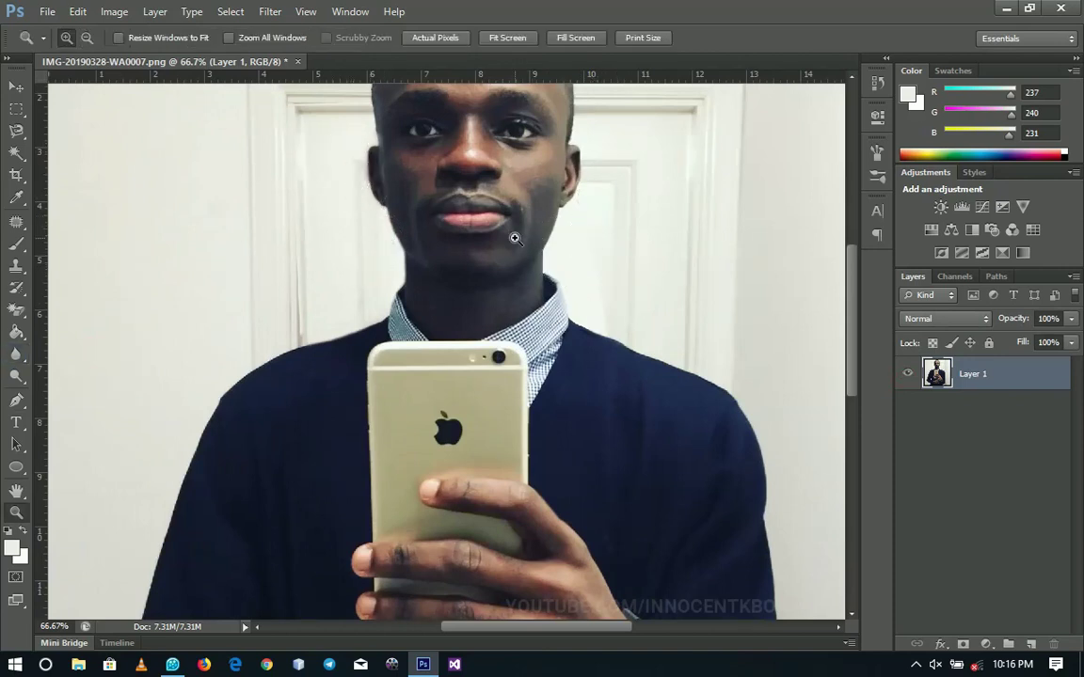
pyautogui.rightClick(536, 246)
pyautogui.click(551, 249)
pyautogui.click(114, 11)
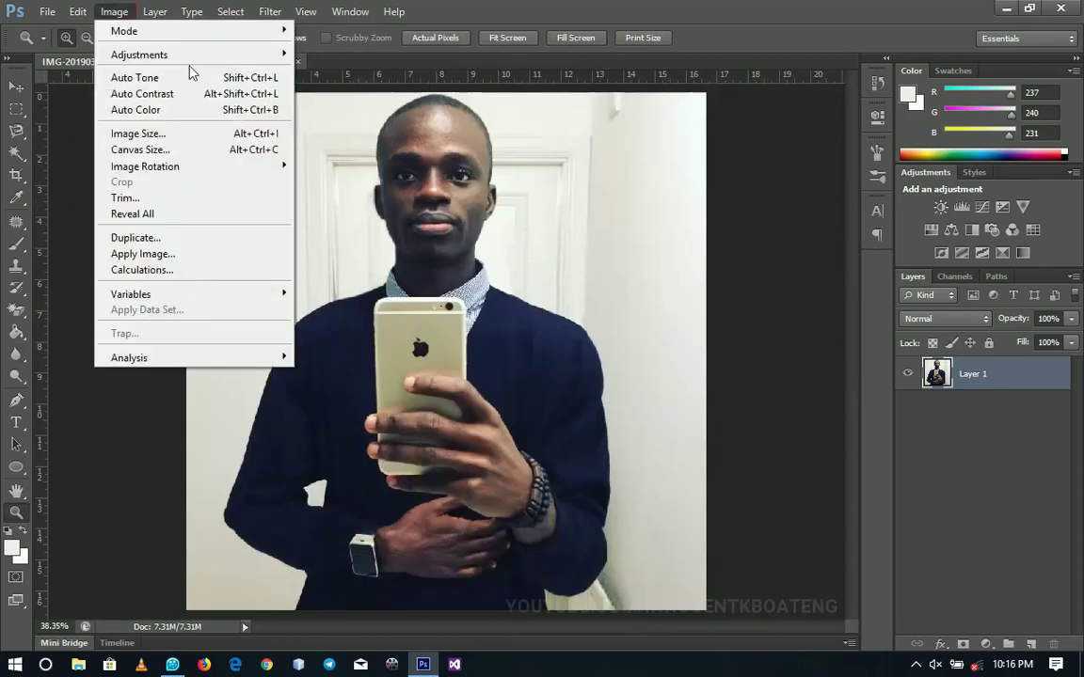
pyautogui.moveTo(198, 56)
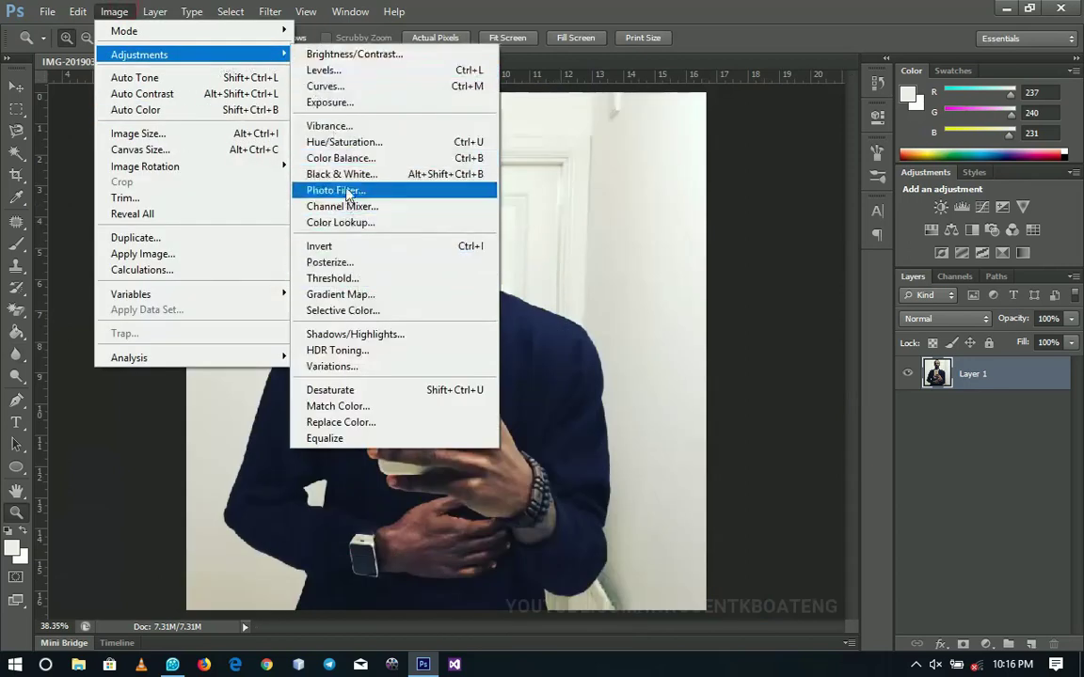
pyautogui.click(339, 190)
pyautogui.click(691, 280)
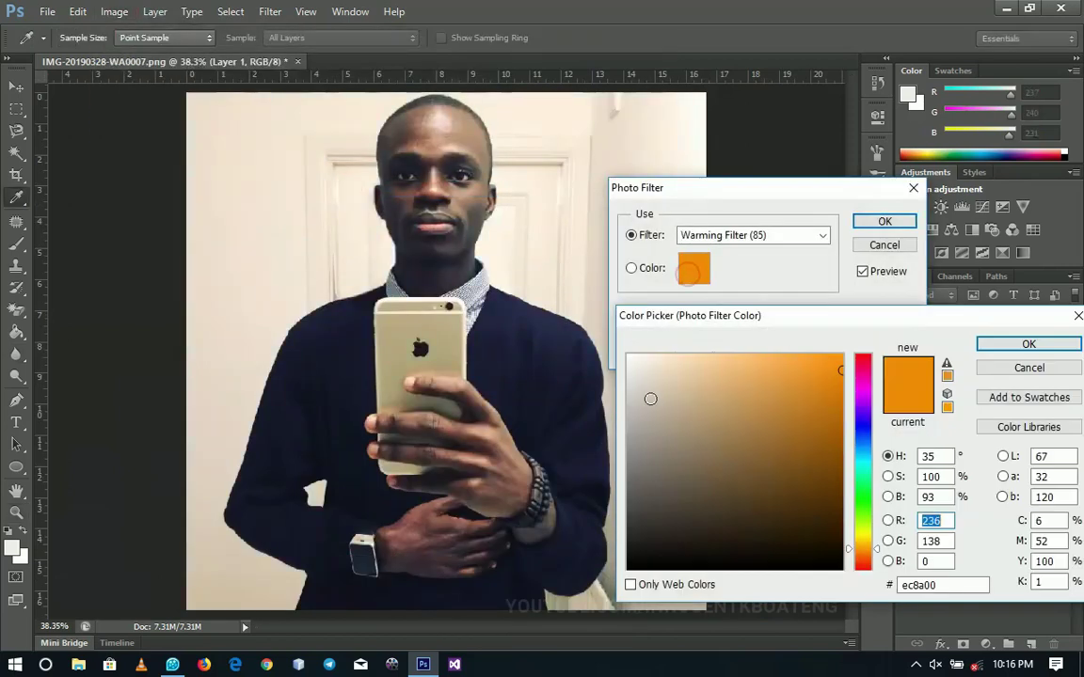
pyautogui.click(560, 344)
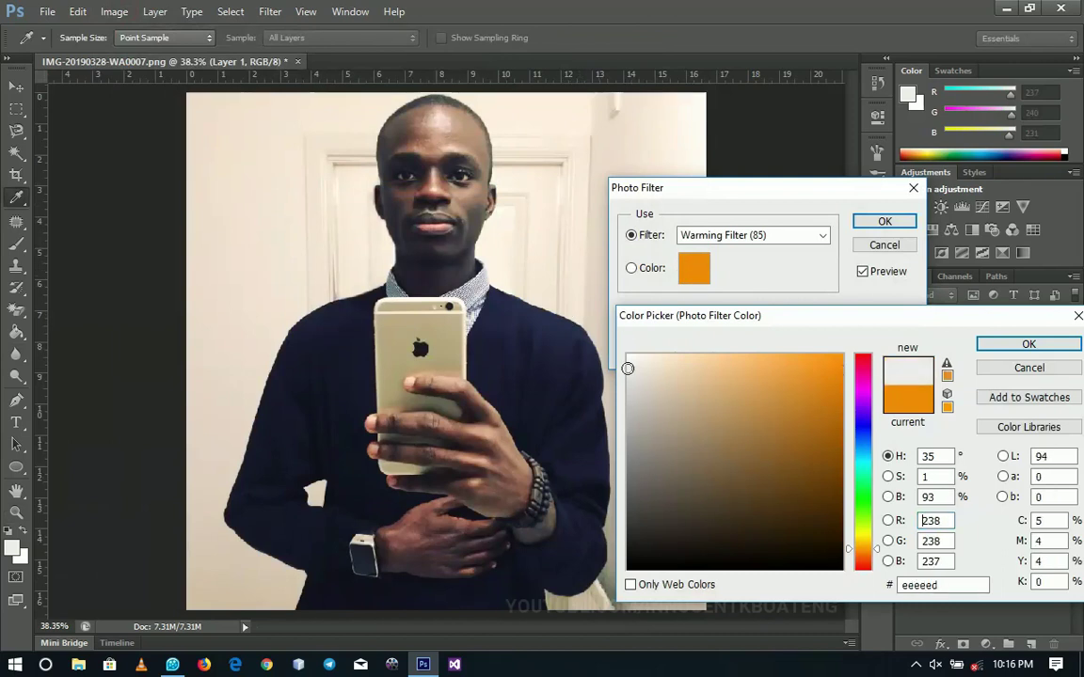
pyautogui.click(1028, 344)
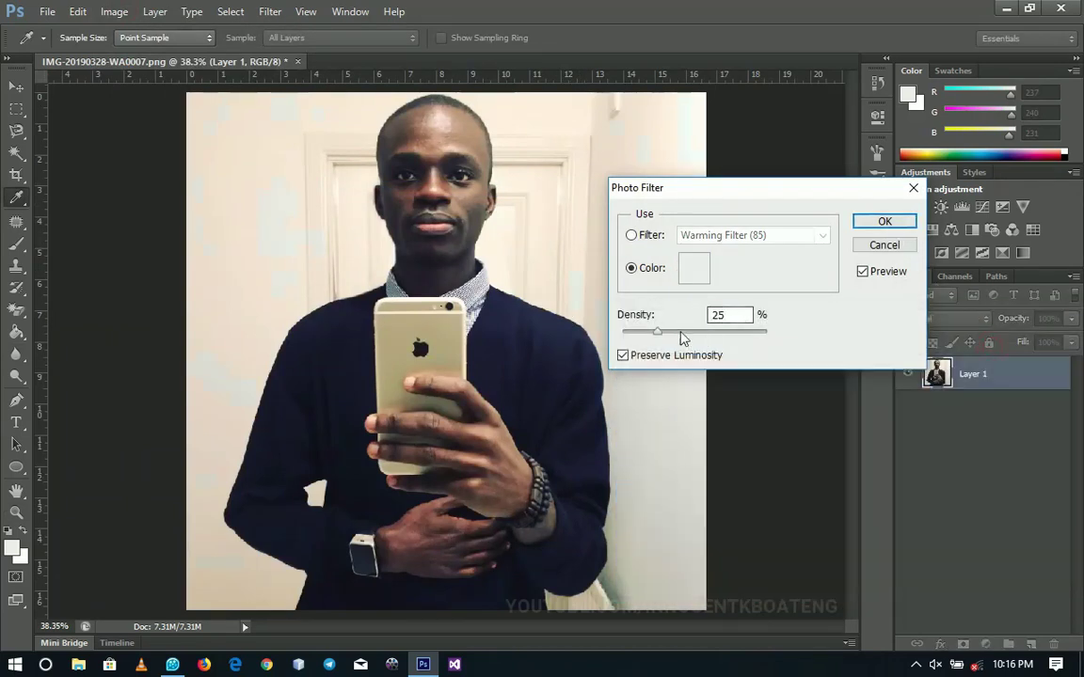
# Set the photo filter's density to 52% and apply it to the portrait
pyautogui.moveTo(657, 331); pyautogui.dragTo(699, 336)
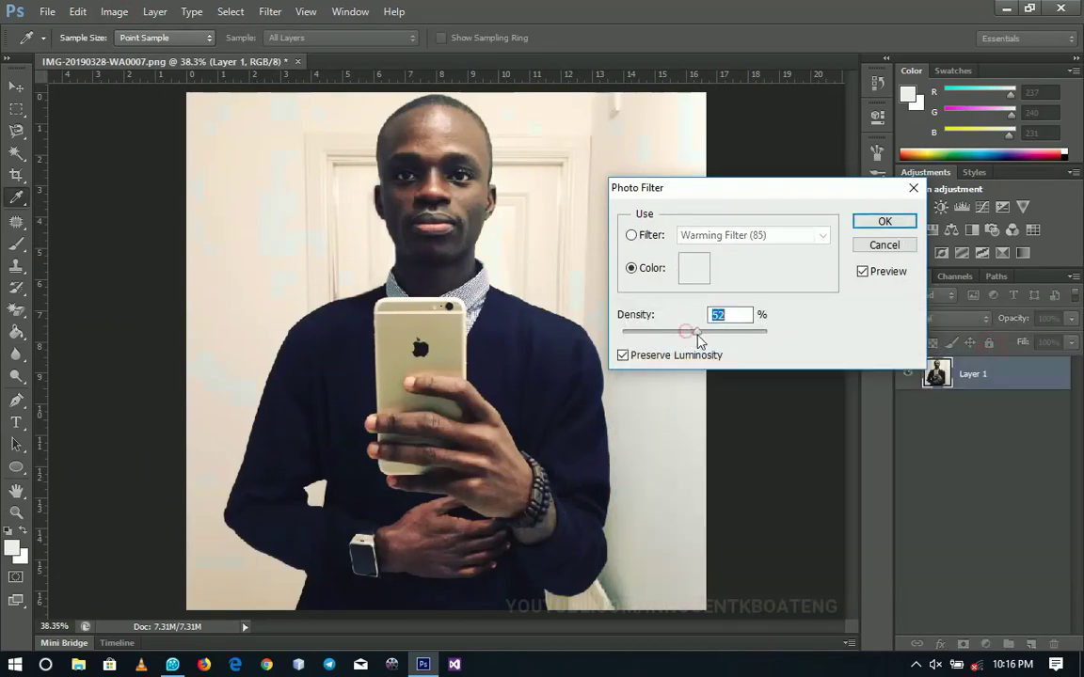
pyautogui.click(886, 222)
pyautogui.press('z')
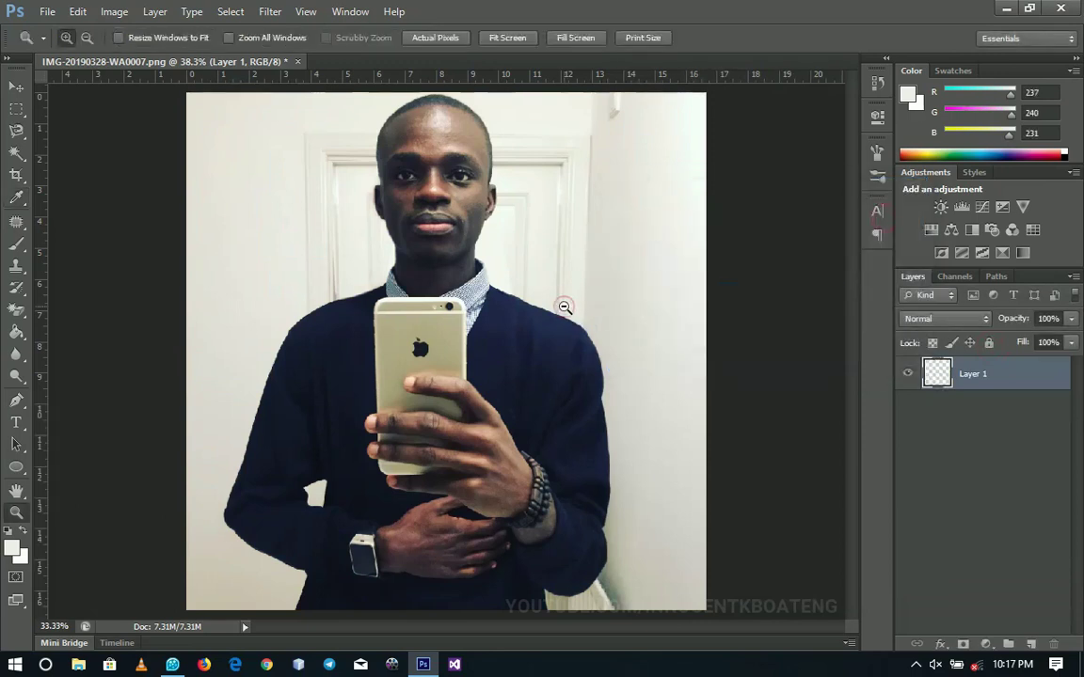
pyautogui.keyDown('alt'); pyautogui.click(563, 307); pyautogui.keyUp('alt')
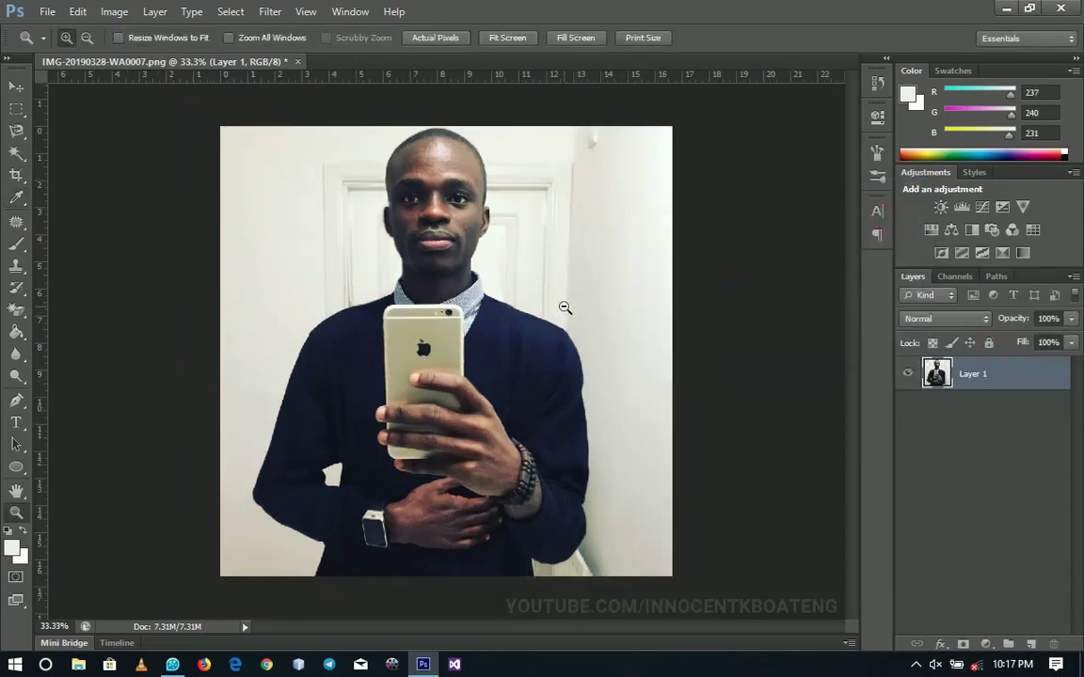